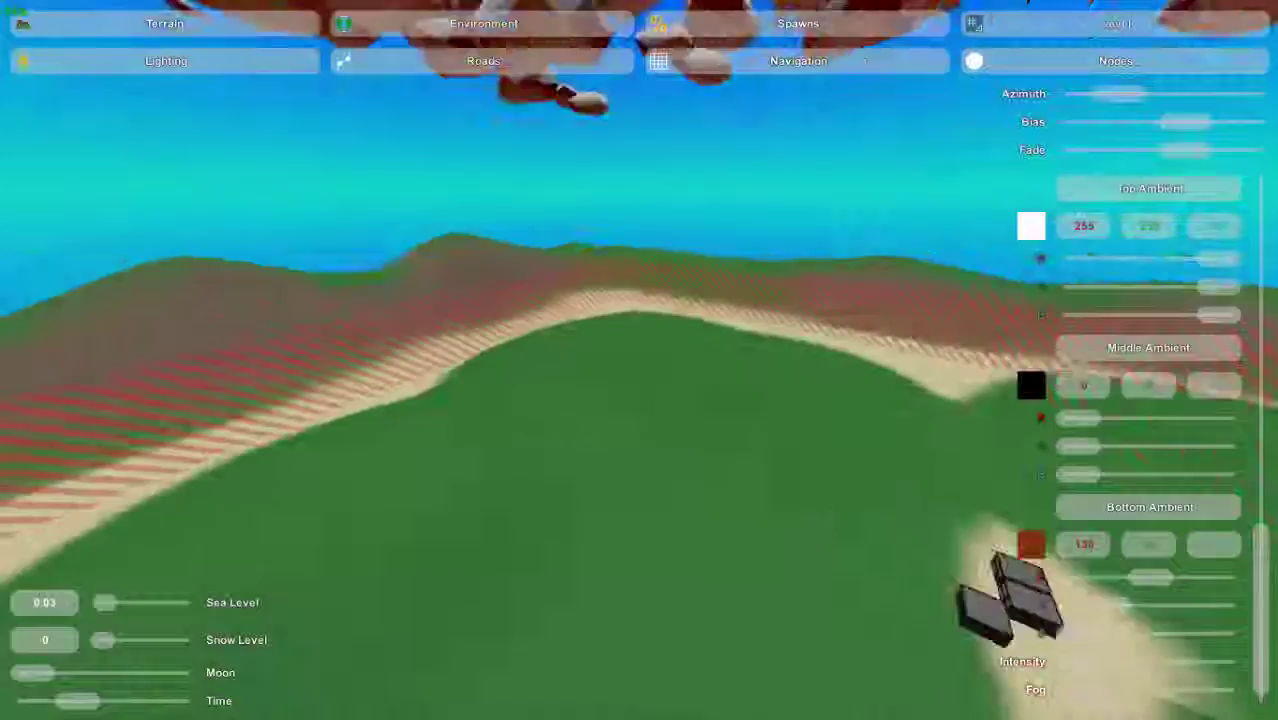
- Raise the sea level to 0.27 and switch from the Midnight to the Dusk lighting
right_click_drag(639, 360, 545, 354)
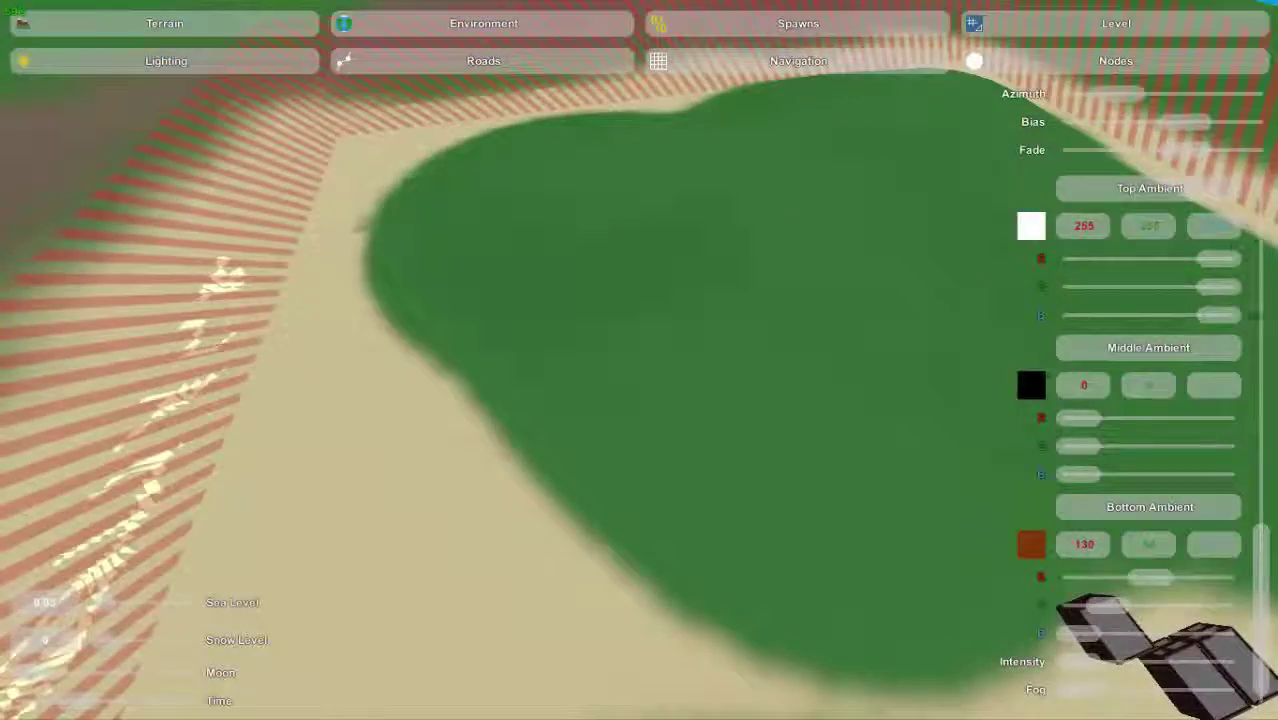
scroll(1150, 400, "up", 10)
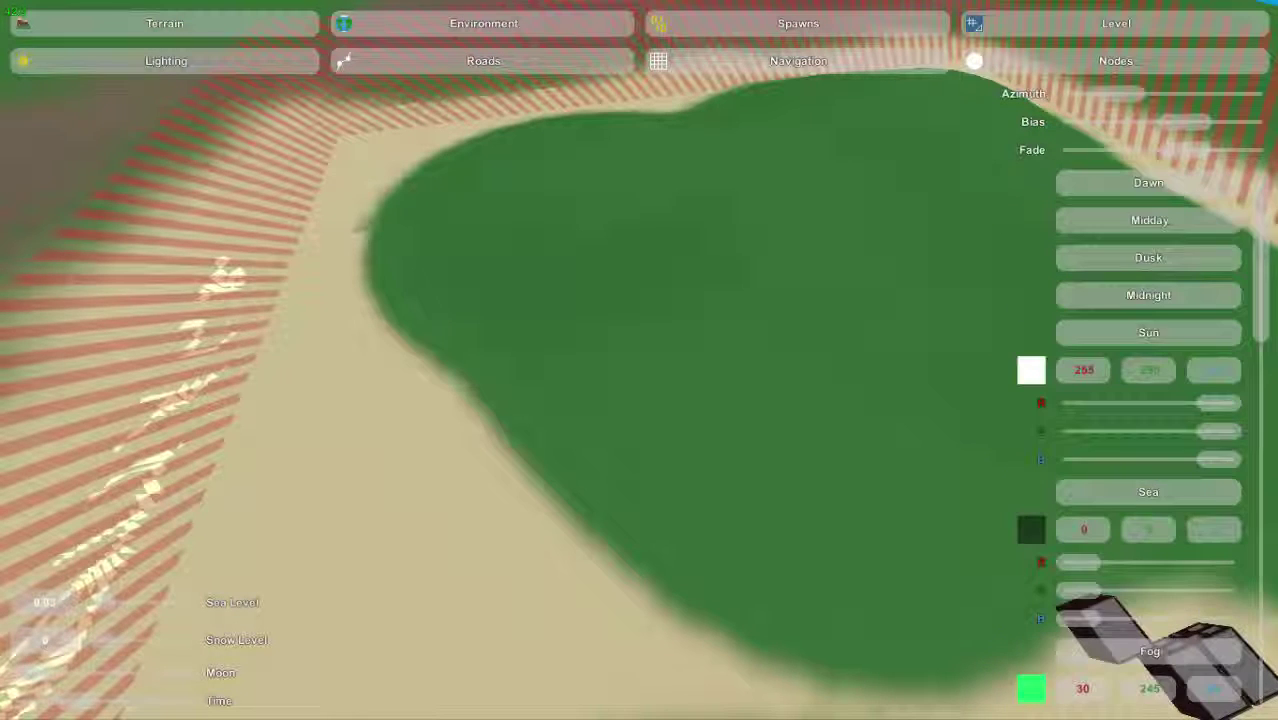
scroll(1150, 440, "down", 10)
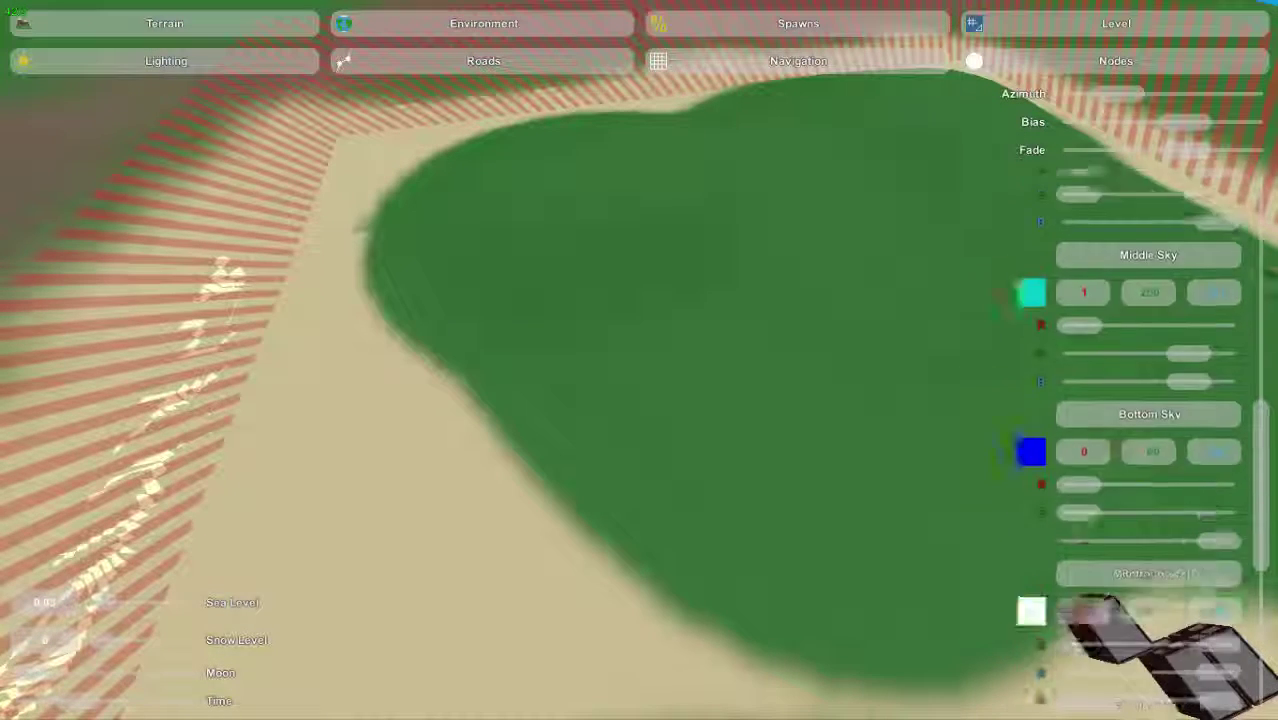
scroll(1150, 440, "up", 10)
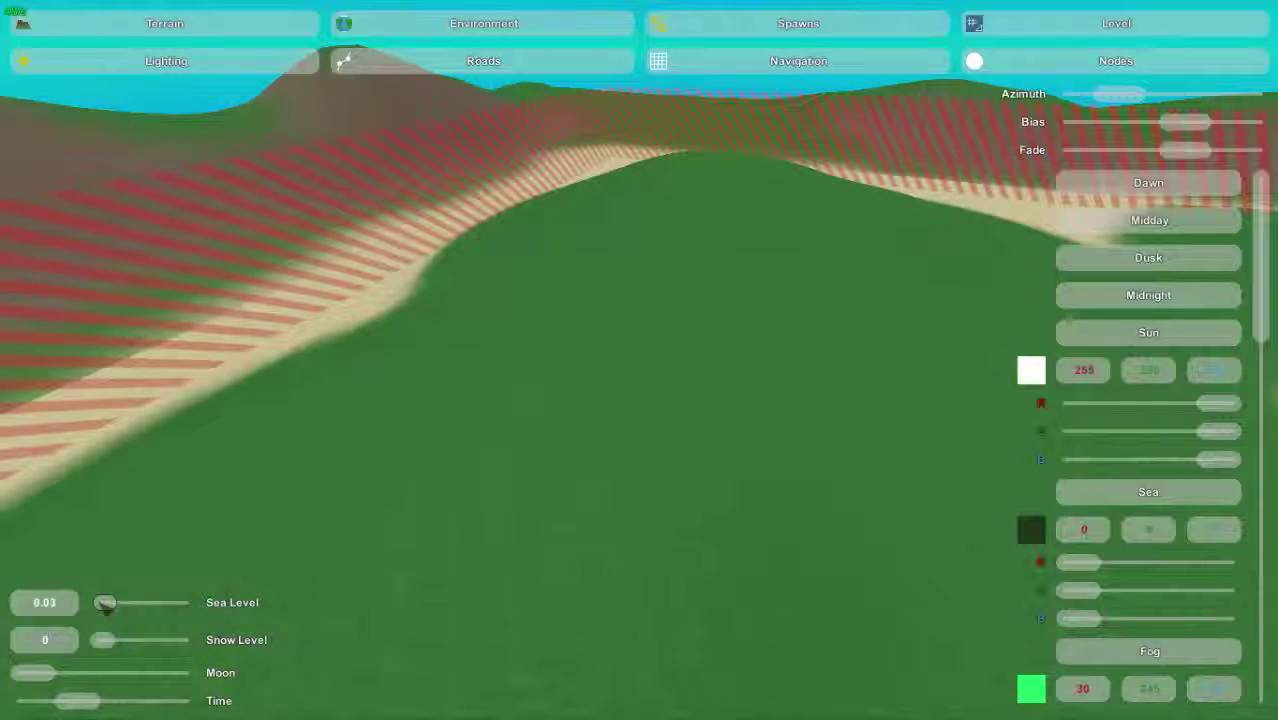
mouse_move(109, 605)
left_mouse_down()
mouse_move(139, 604)
mouse_move(123, 602)
left_mouse_up()
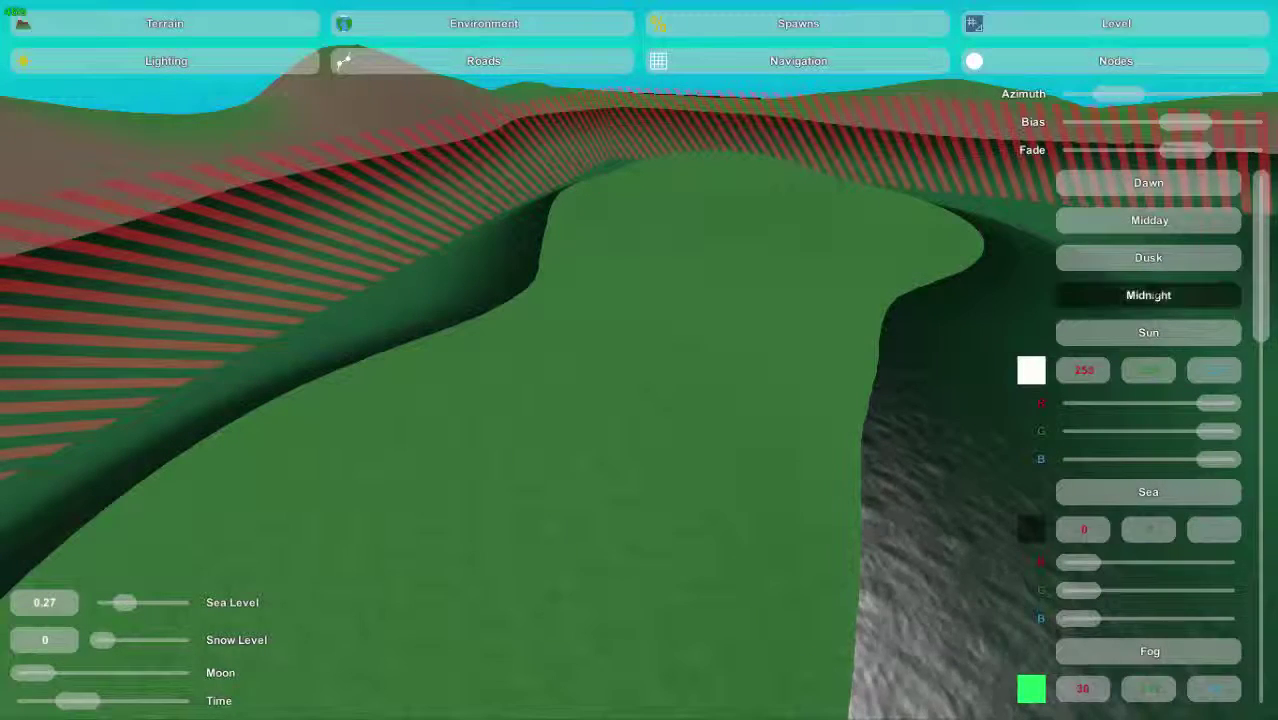
left_click(1148, 295)
left_click(1149, 262)
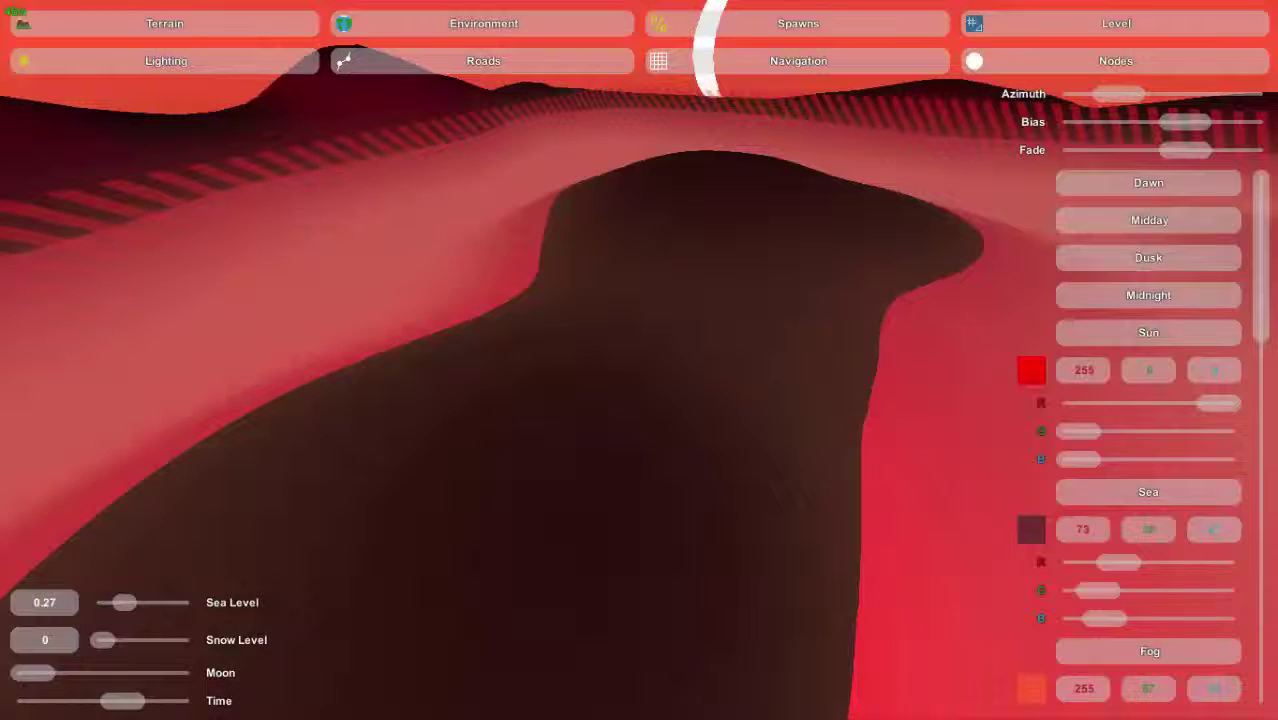
- Try the sea level and the snow level at their maximum of 1, returning each to 0
left_click_drag(108, 601, 182, 603)
right_click_drag(649, 372, 457, 440)
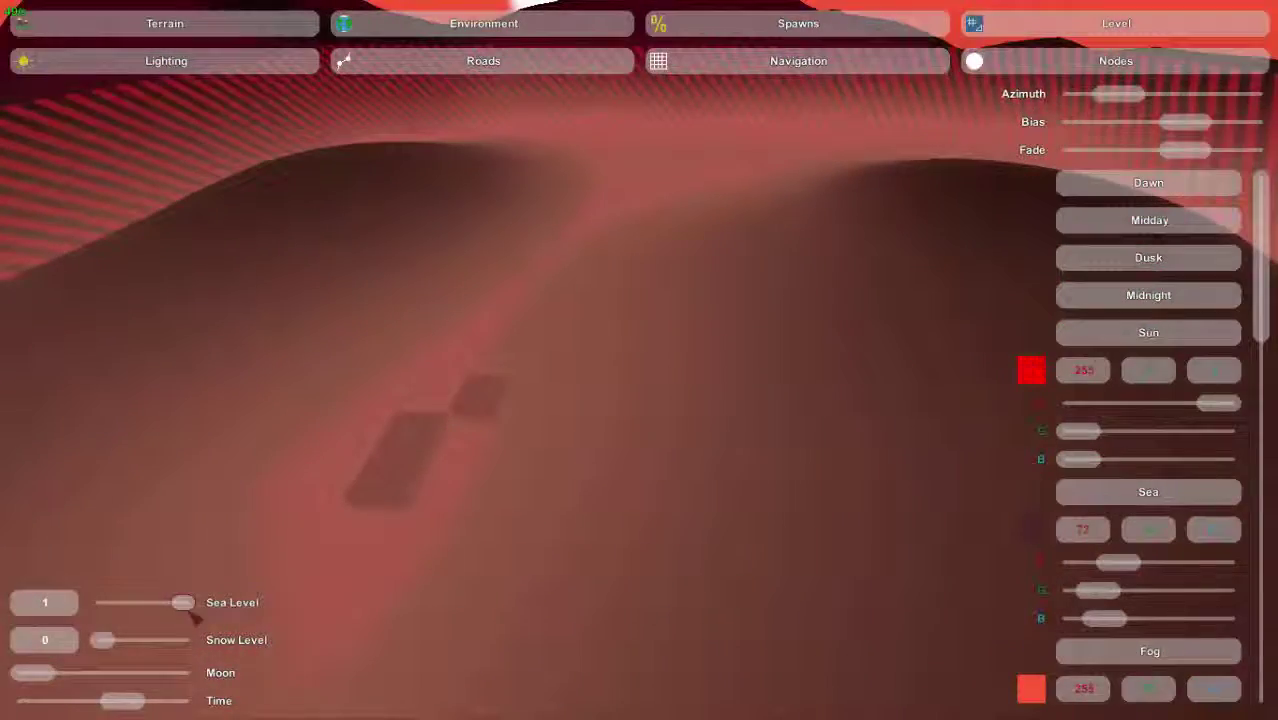
left_click_drag(193, 615, 115, 626)
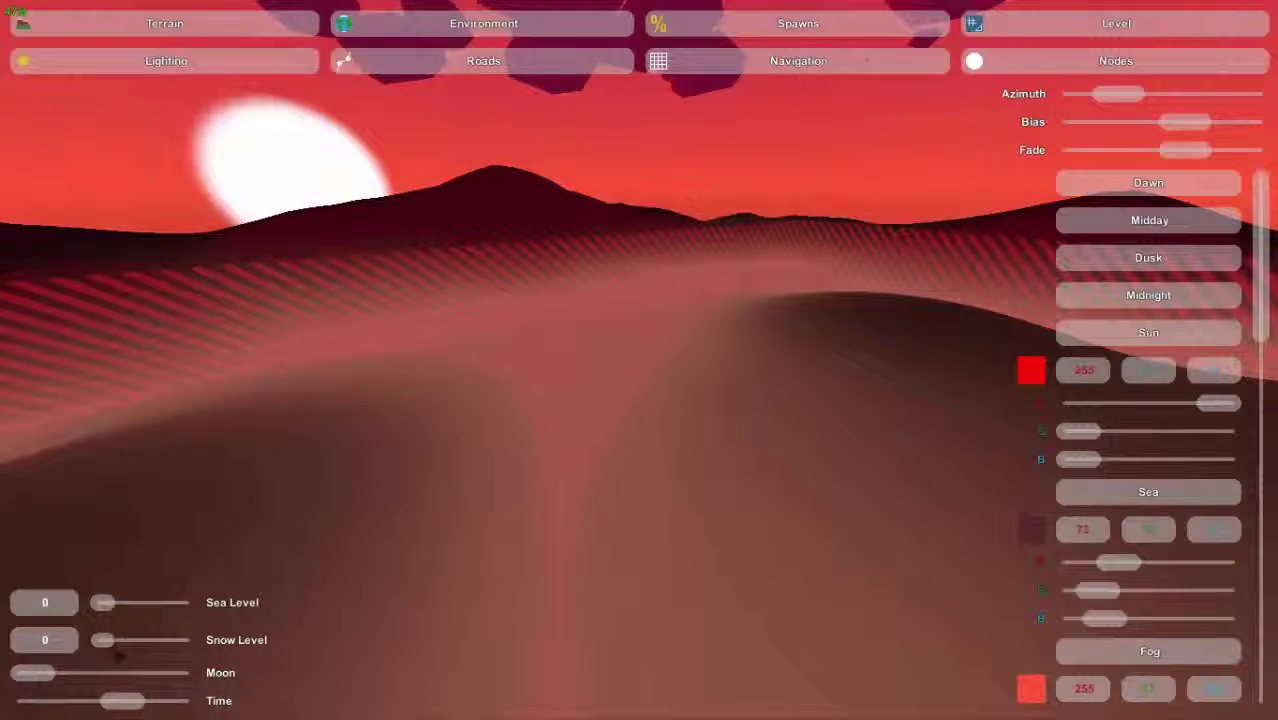
left_click_drag(114, 646, 178, 666)
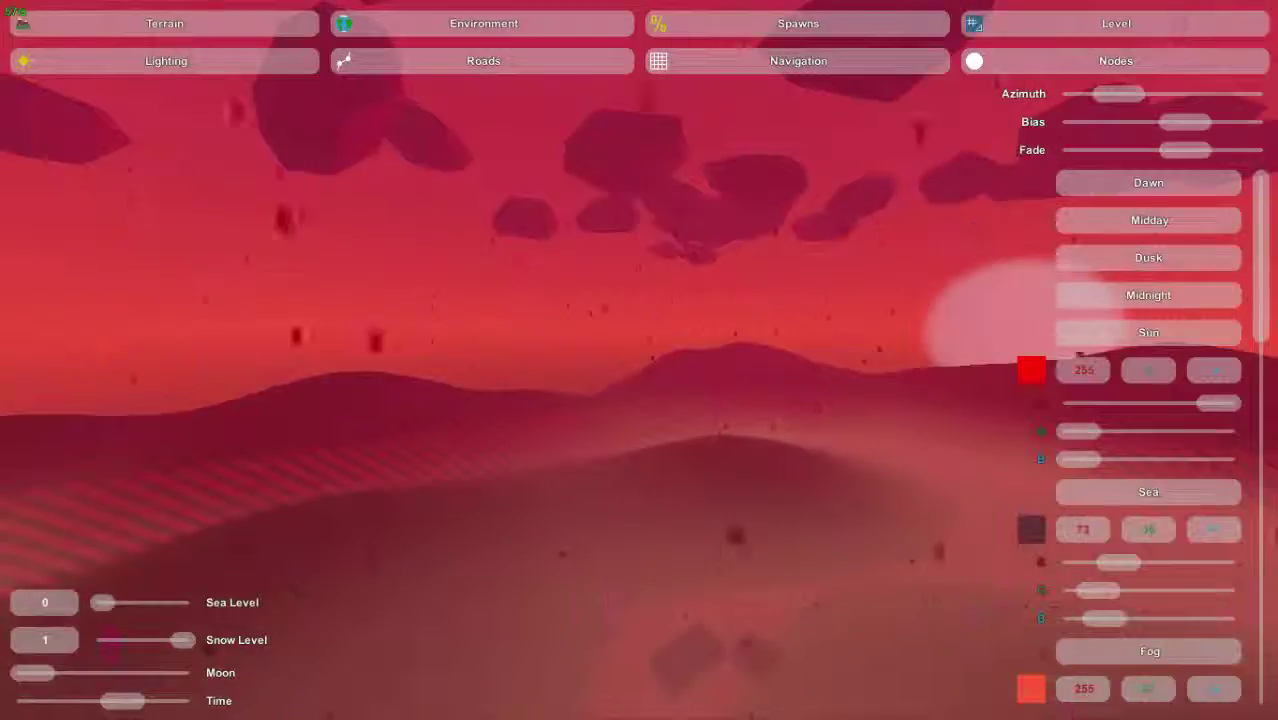
left_click_drag(183, 640, 100, 642)
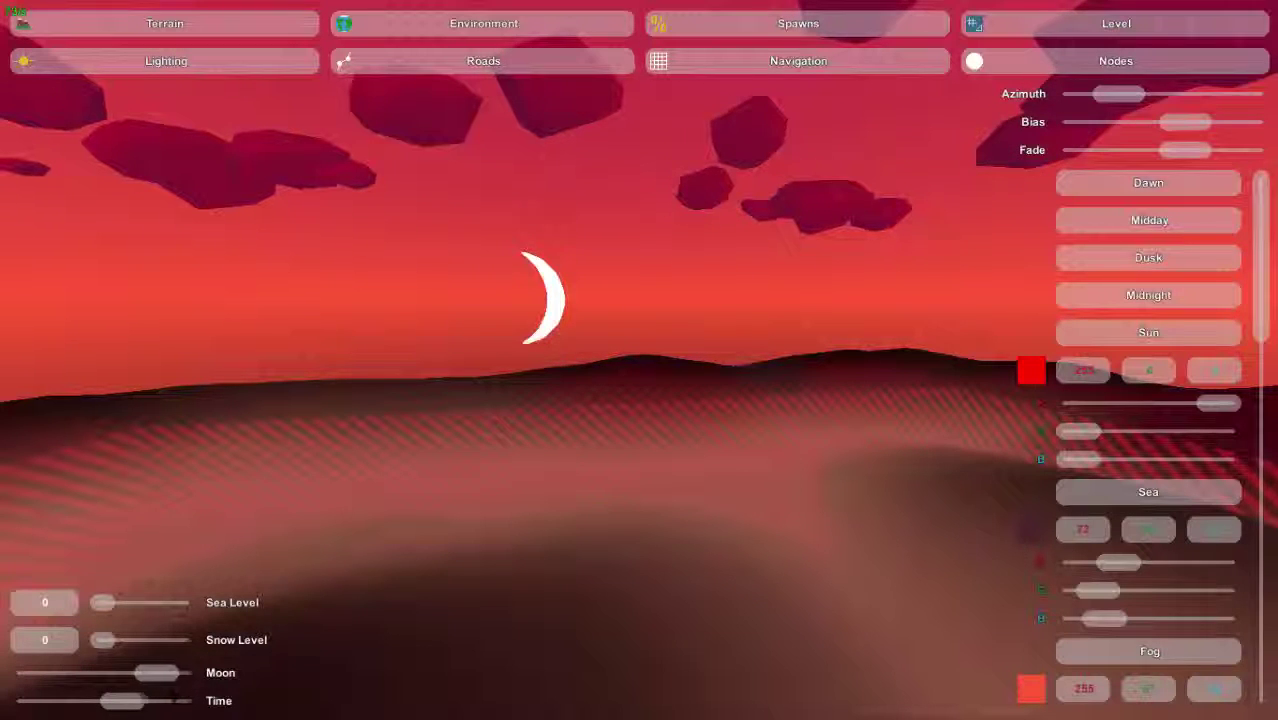
- Advance the time of day into the night and select the Dawn, Midday, Dusk and Midnight lighting in turn
right_click_drag(639, 360, 450, 448)
mouse_move(123, 701)
left_mouse_down()
mouse_move(88, 701)
mouse_move(147, 700)
left_mouse_up()
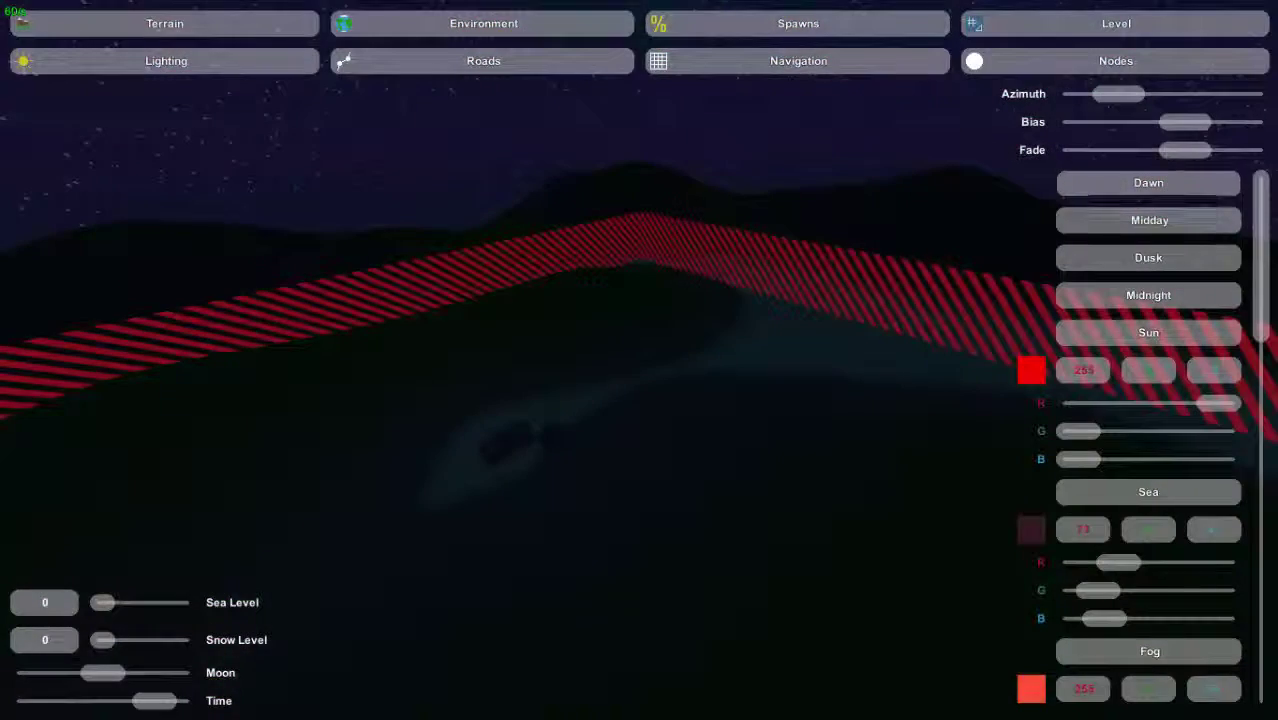
left_click(1160, 185)
left_click(1160, 222)
left_click(1160, 260)
left_click(1160, 297)
- Adjust the sun's azimuth to about the middle of its range and set the time to shortly after dawn
left_click_drag(148, 700, 55, 703)
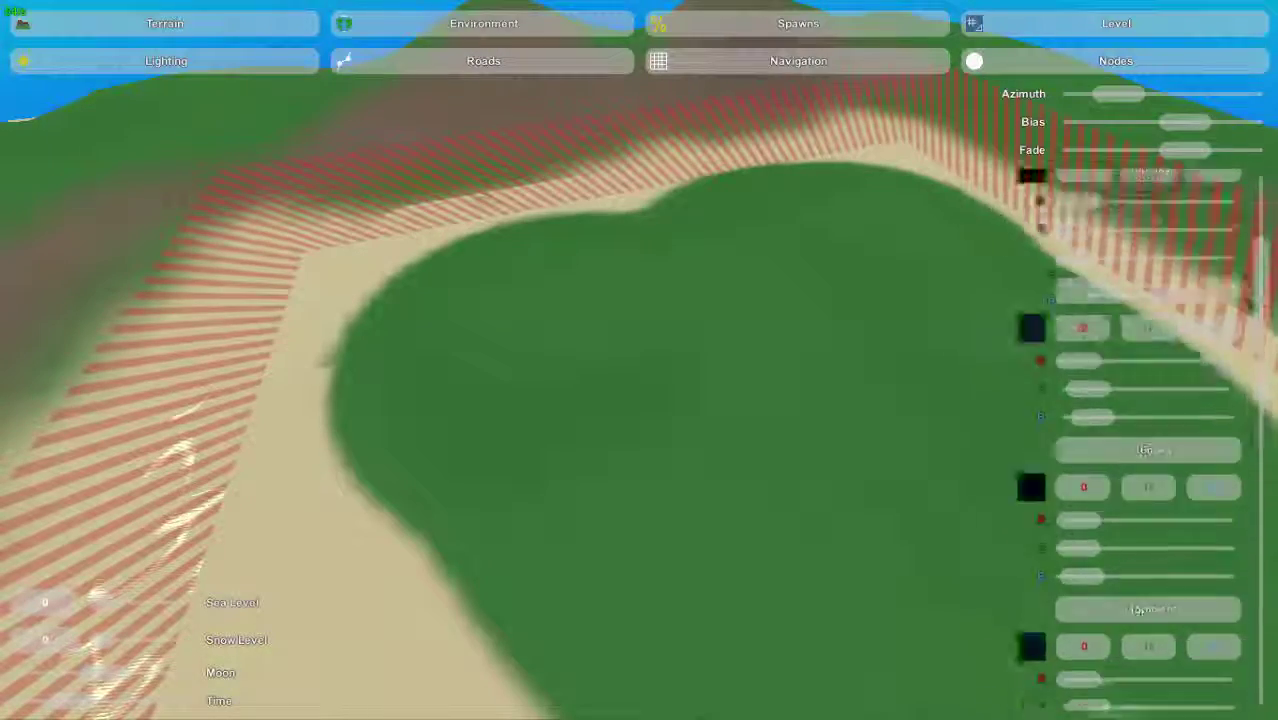
right_click_drag(639, 360, 675, 190)
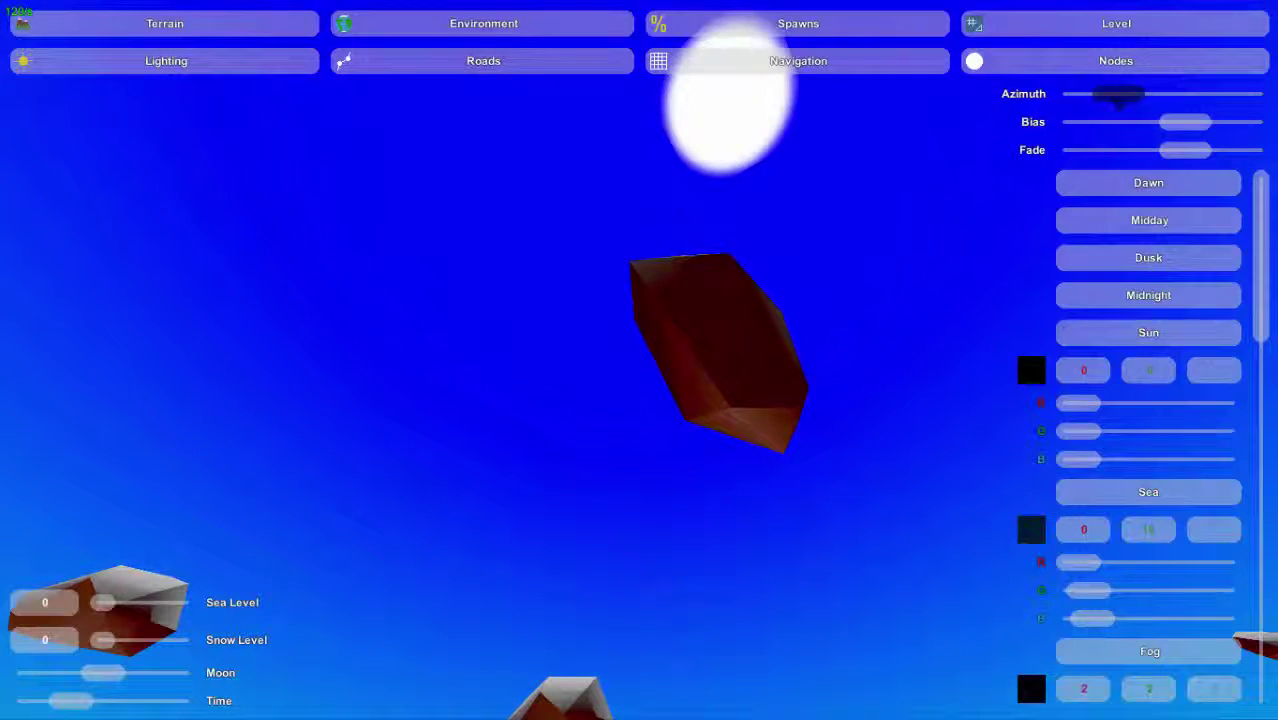
left_click_drag(1112, 92, 1063, 91)
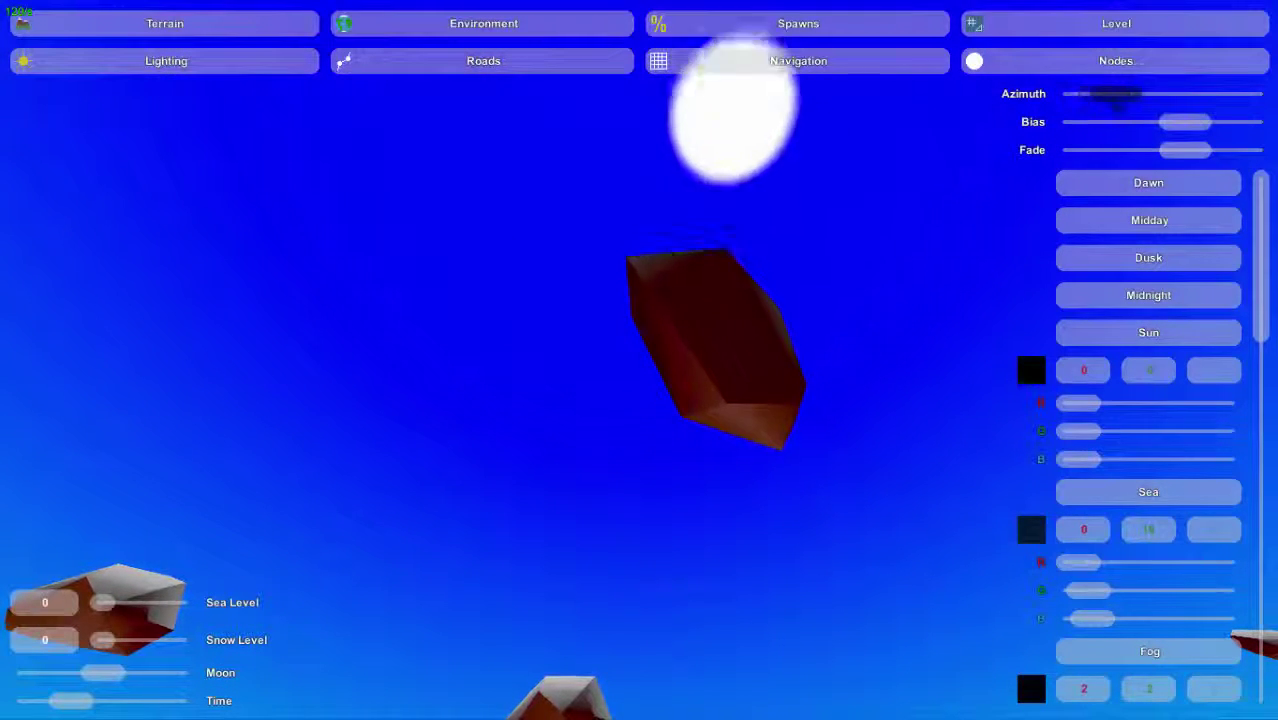
left_click_drag(1115, 93, 1222, 95)
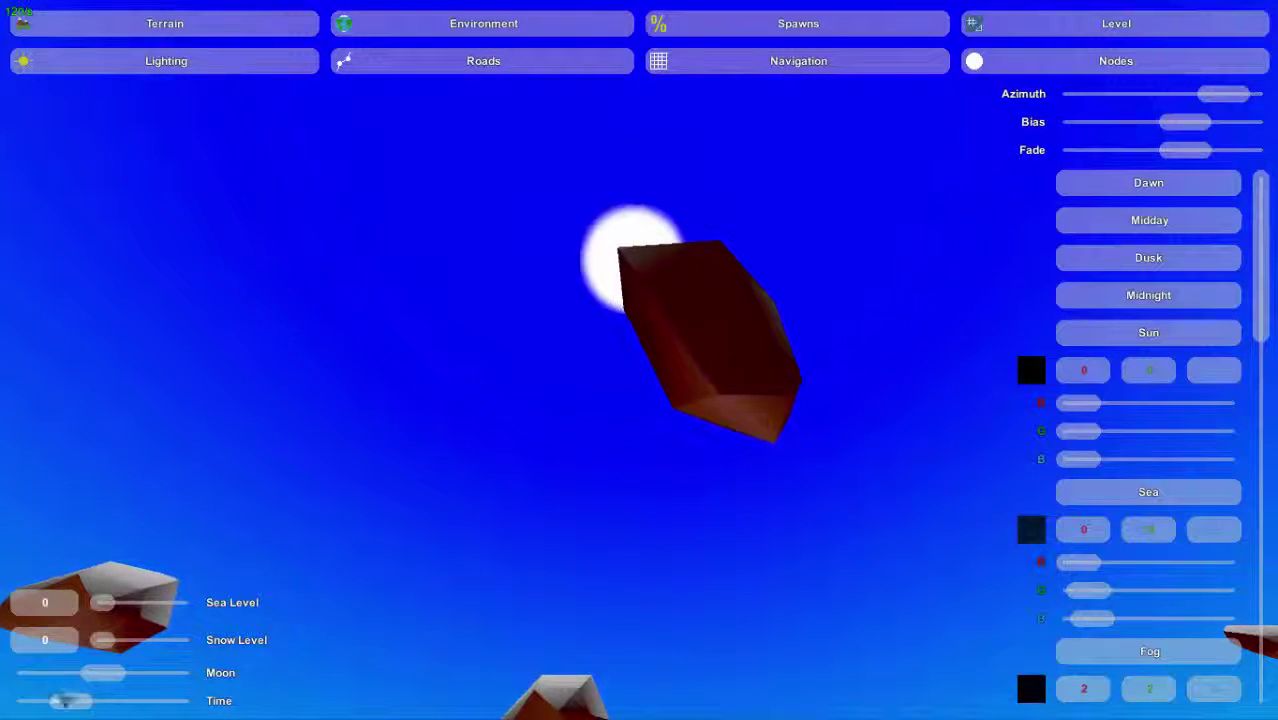
mouse_move(60, 705)
left_mouse_down()
mouse_move(112, 705)
mouse_move(50, 705)
mouse_move(84, 705)
left_mouse_up()
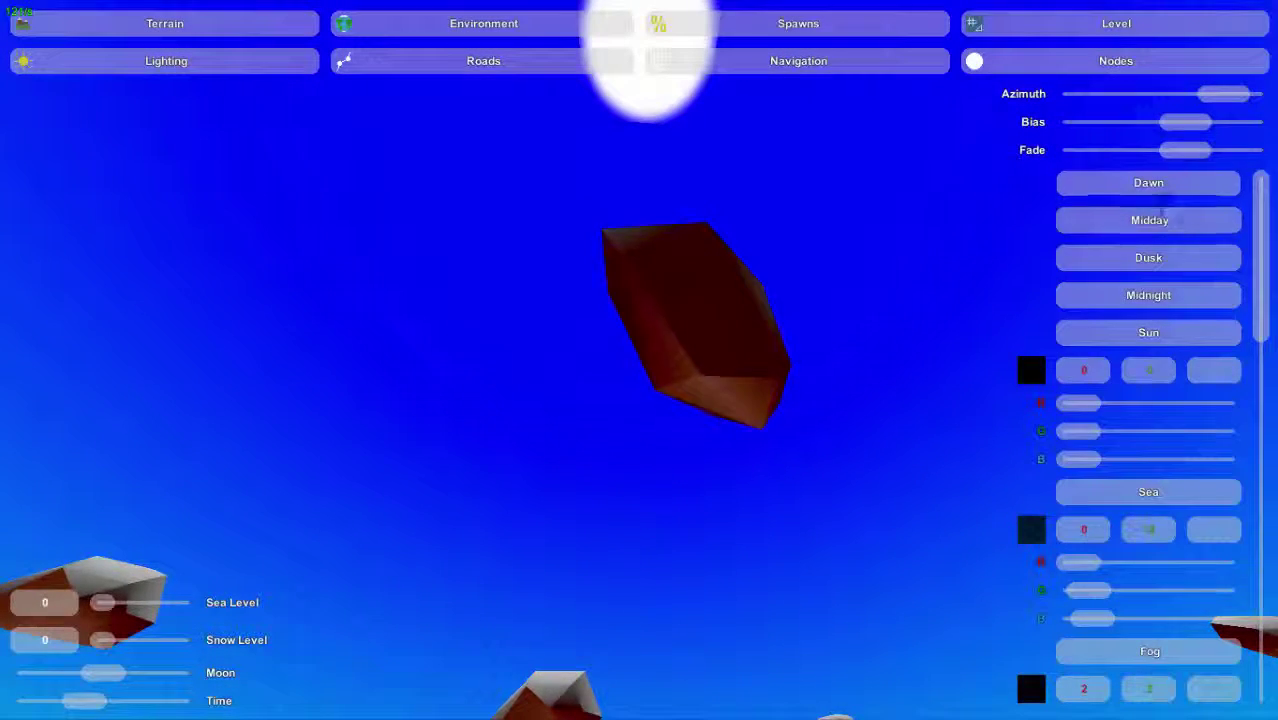
left_click_drag(1229, 98, 1176, 108)
left_click_drag(90, 704, 40, 703)
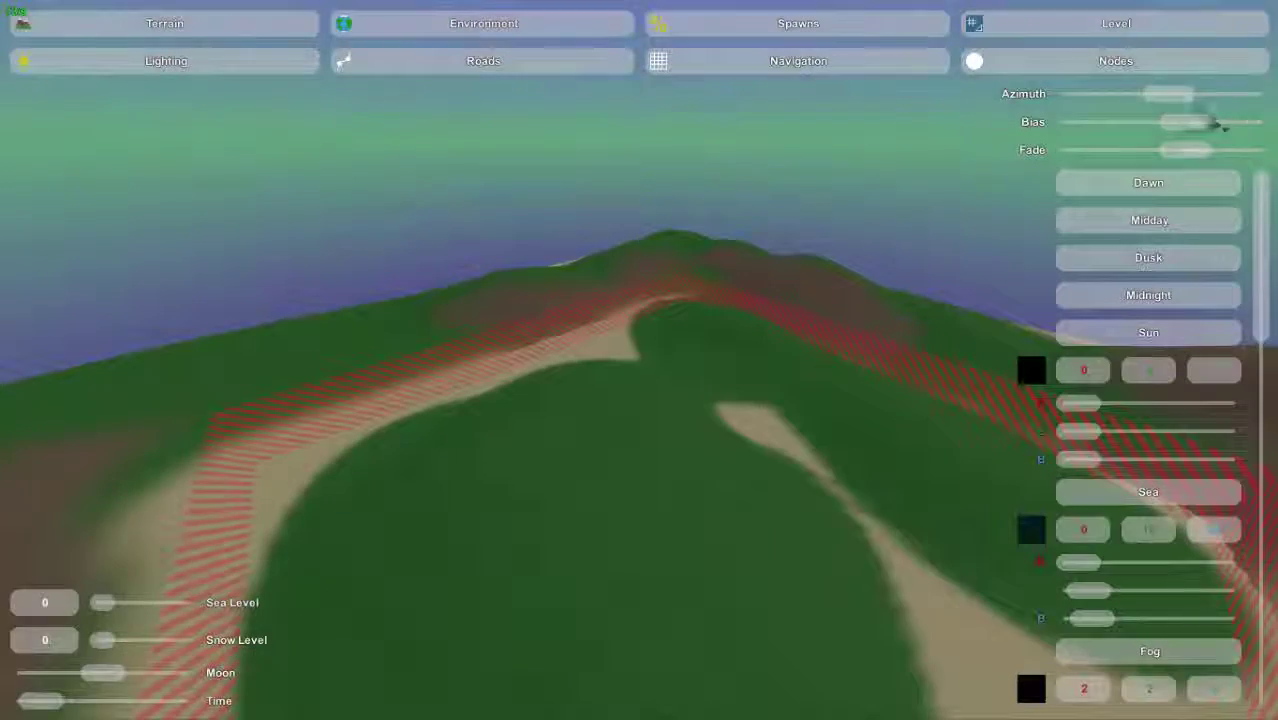
- Try the lighting bias at its maximum and near its minimum, settling slightly below the middle of its range
left_click_drag(1185, 121, 1262, 140)
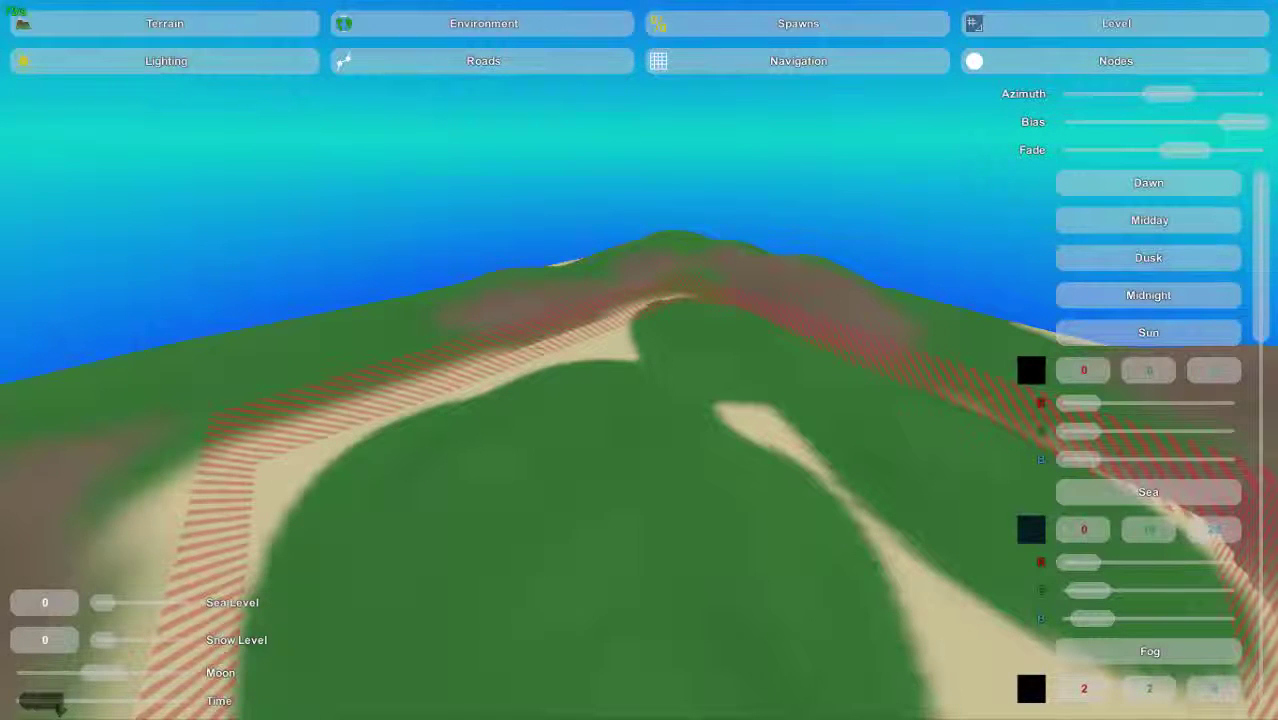
left_click_drag(138, 706, 52, 707)
right_click_drag(360, 607, 575, 475)
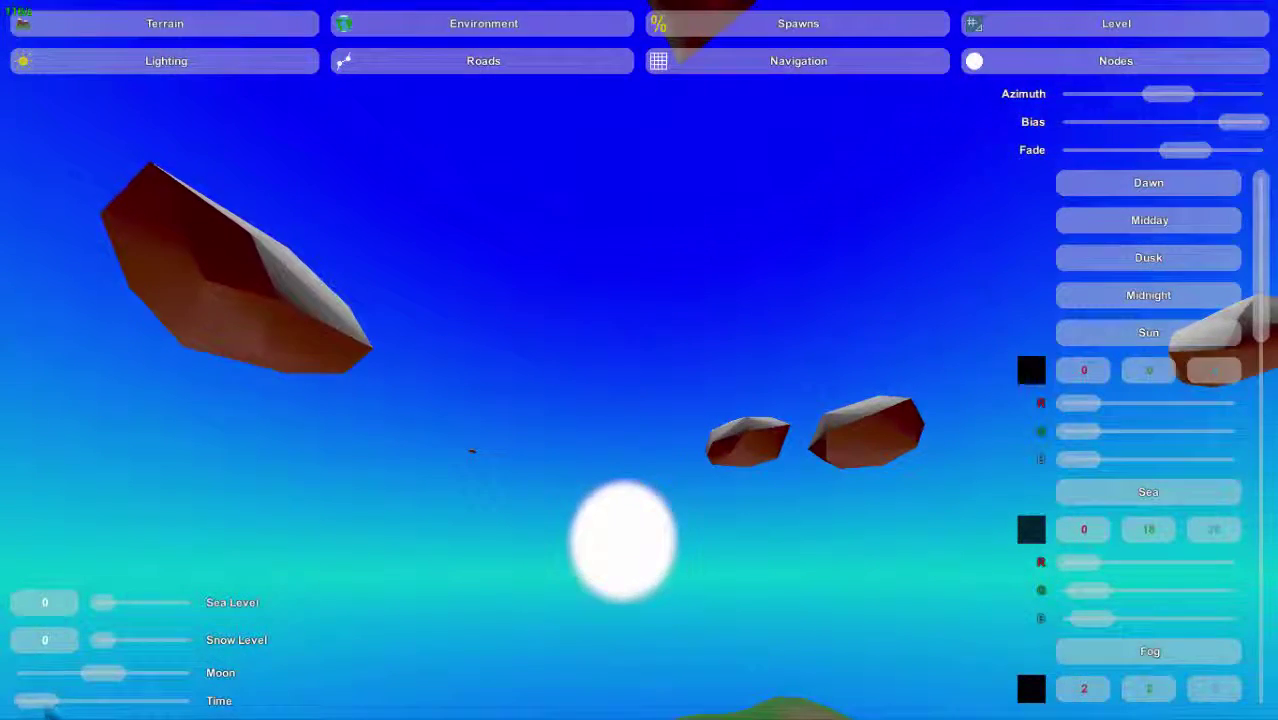
mouse_move(36, 701)
left_mouse_down()
mouse_move(175, 706)
mouse_move(50, 701)
left_mouse_up()
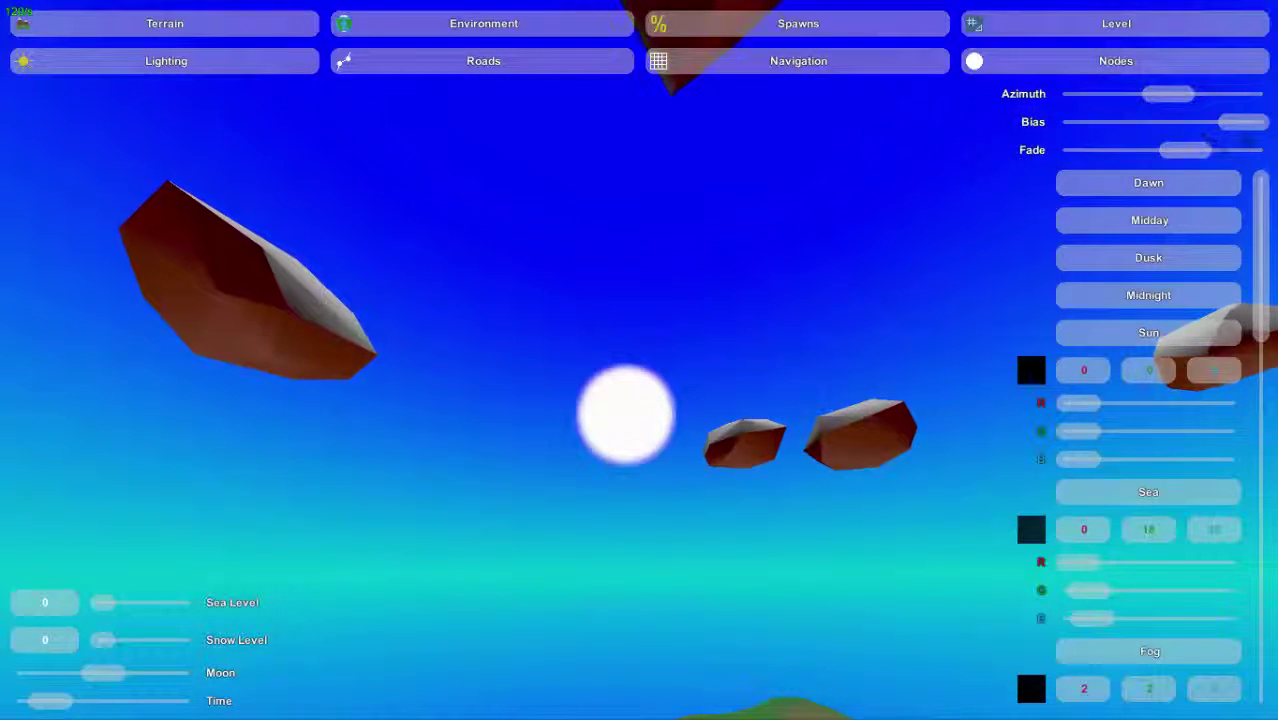
left_click_drag(1246, 130, 1075, 125)
right_click_drag(1075, 125, 980, 240)
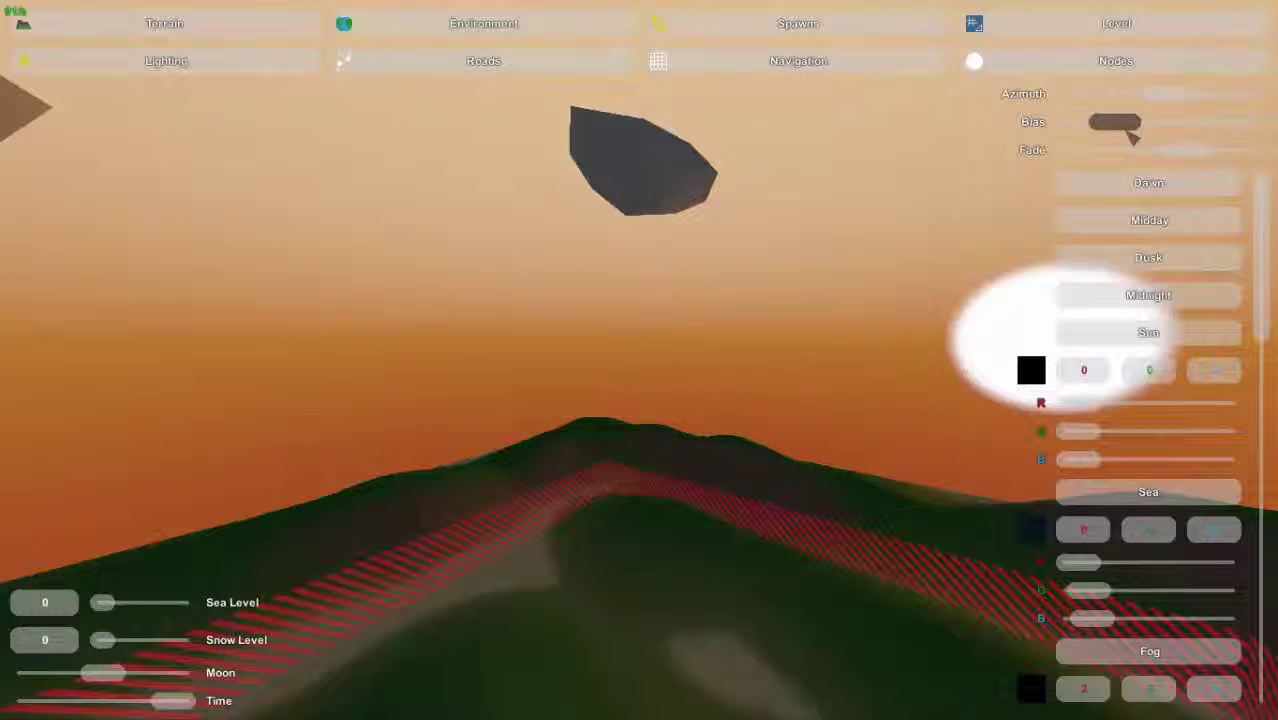
left_click_drag(1128, 131, 1150, 131)
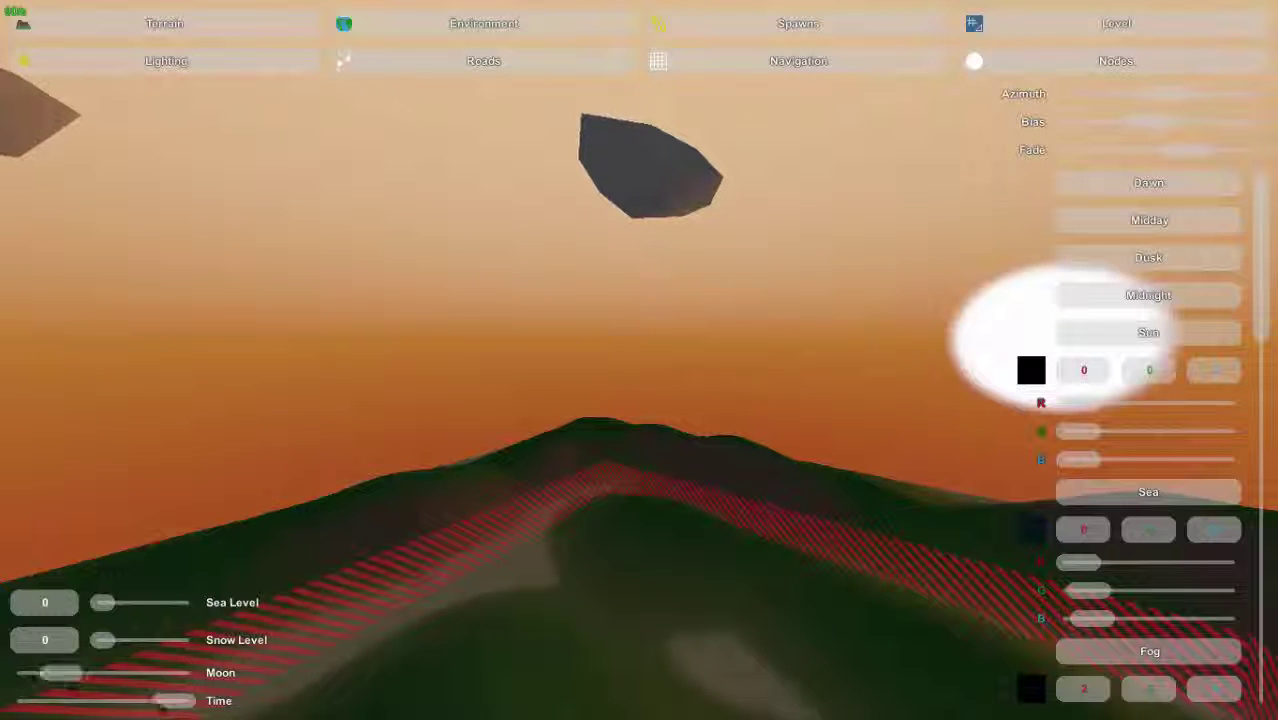
- Move the time of day to about the middle of its range to view the darkened terrain
left_click_drag(167, 708, 102, 706)
right_click_drag(639, 360, 1240, 530)
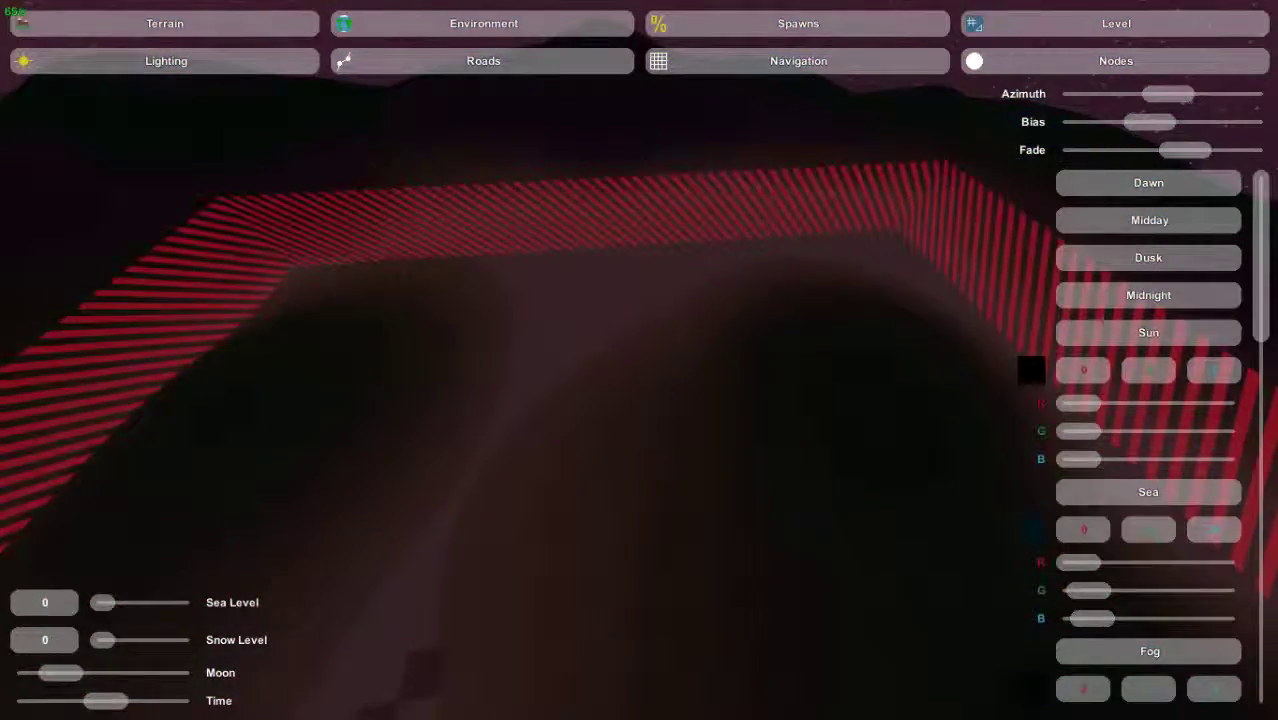
right_click_drag(639, 360, 560, 330)
key("s")
- Compare the Dawn, Midday, Dusk and Midnight lighting over the terrain with the new bias, ending on Midnight
left_click(1178, 183)
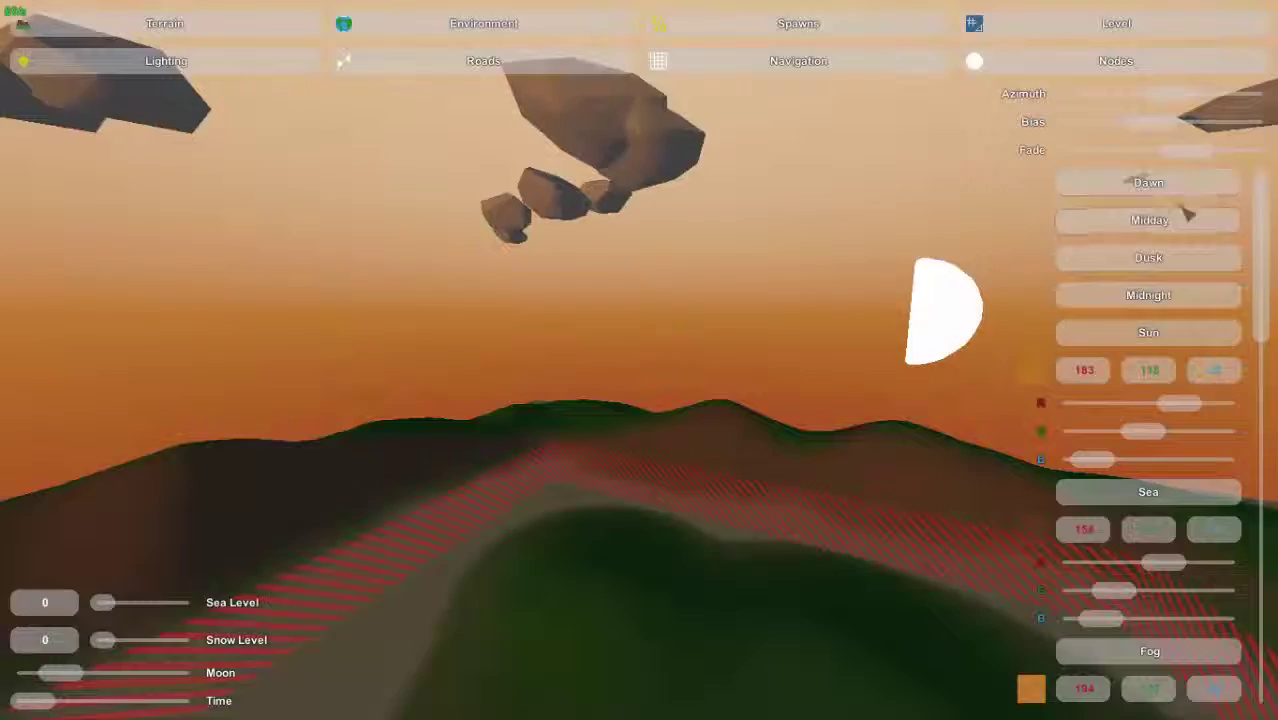
left_click(1184, 217)
left_click(1158, 262)
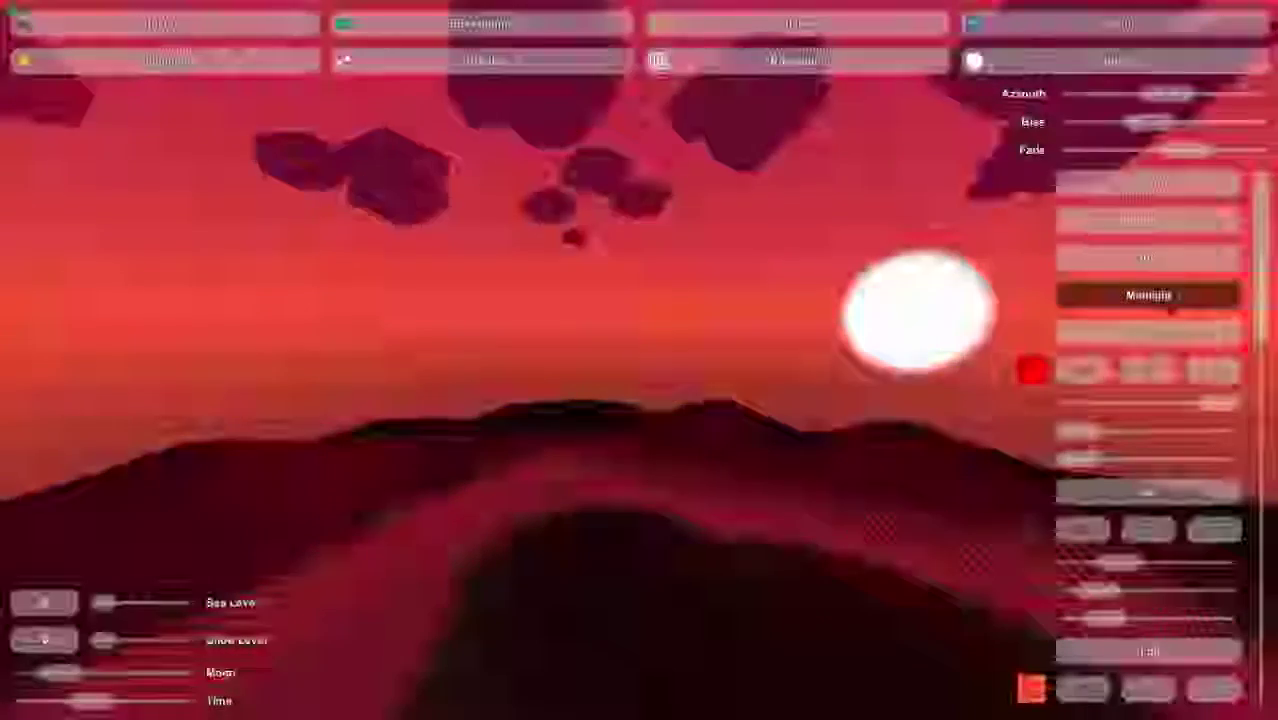
left_click(1166, 298)
left_click(1158, 222)
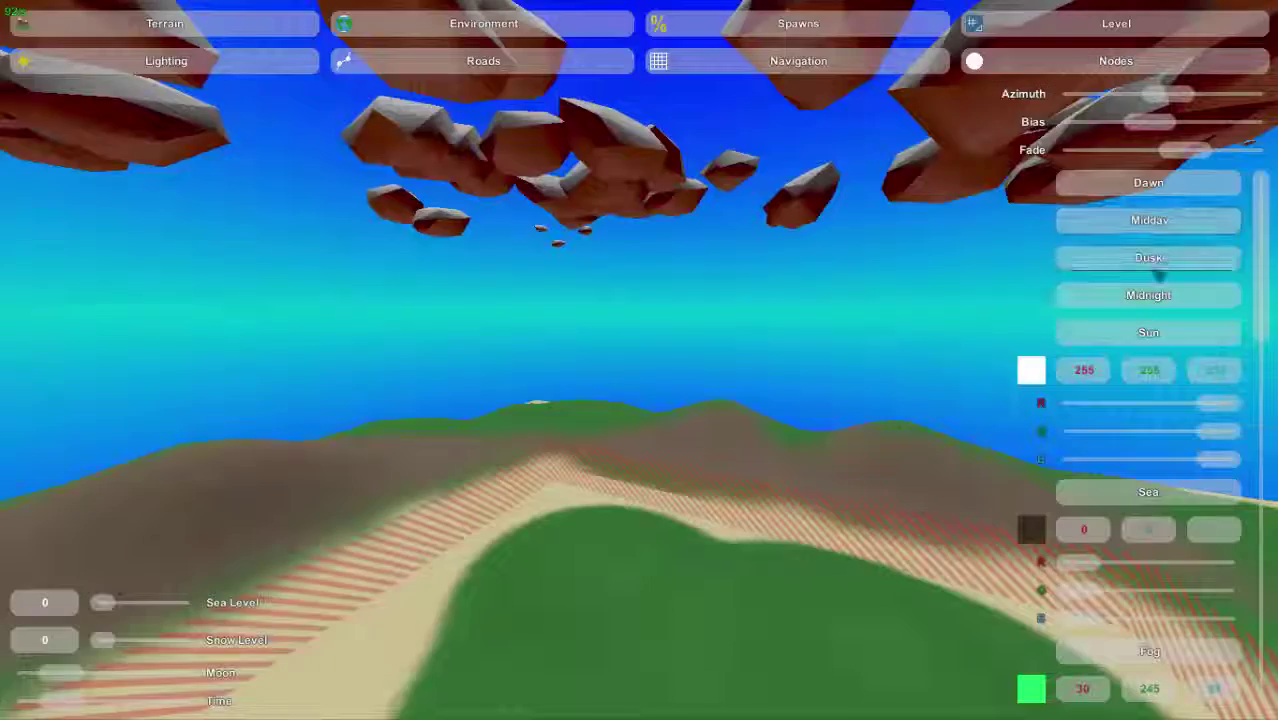
left_click(1150, 258)
left_click(1150, 295)
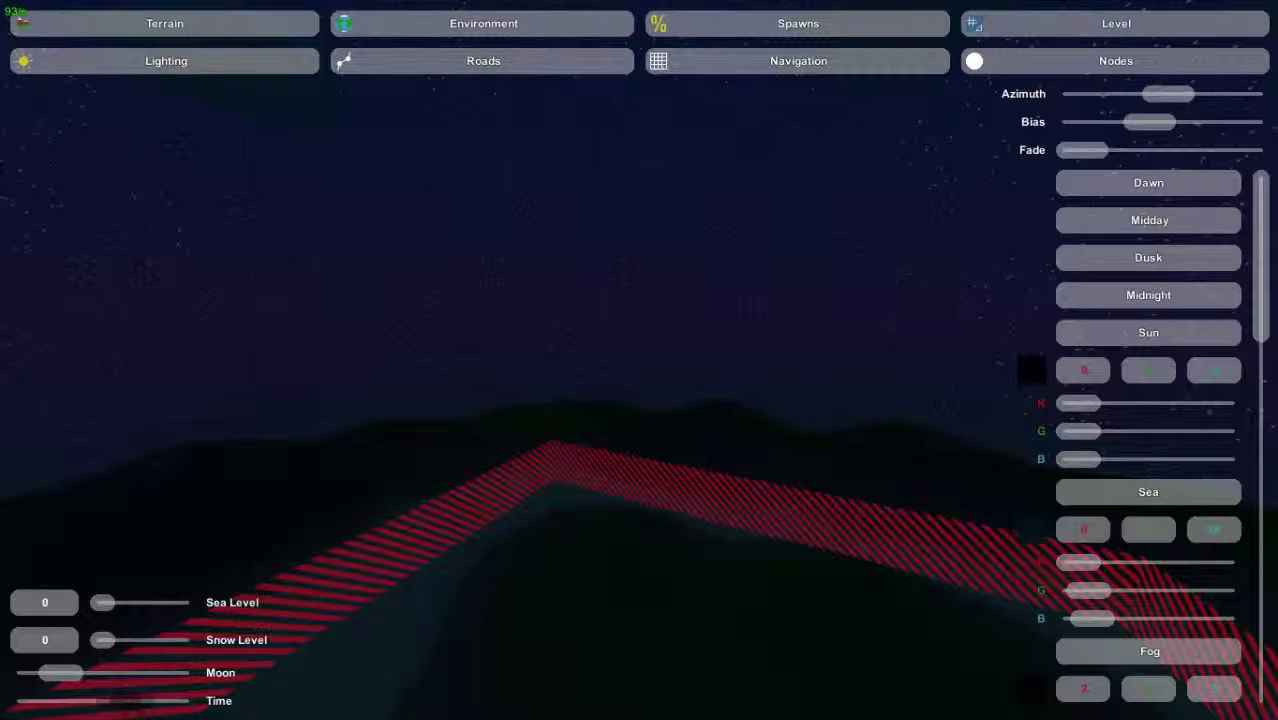
- Scrub the time of day through the night hours to compare the lighting at different fade settings
left_click_drag(101, 701, 170, 700)
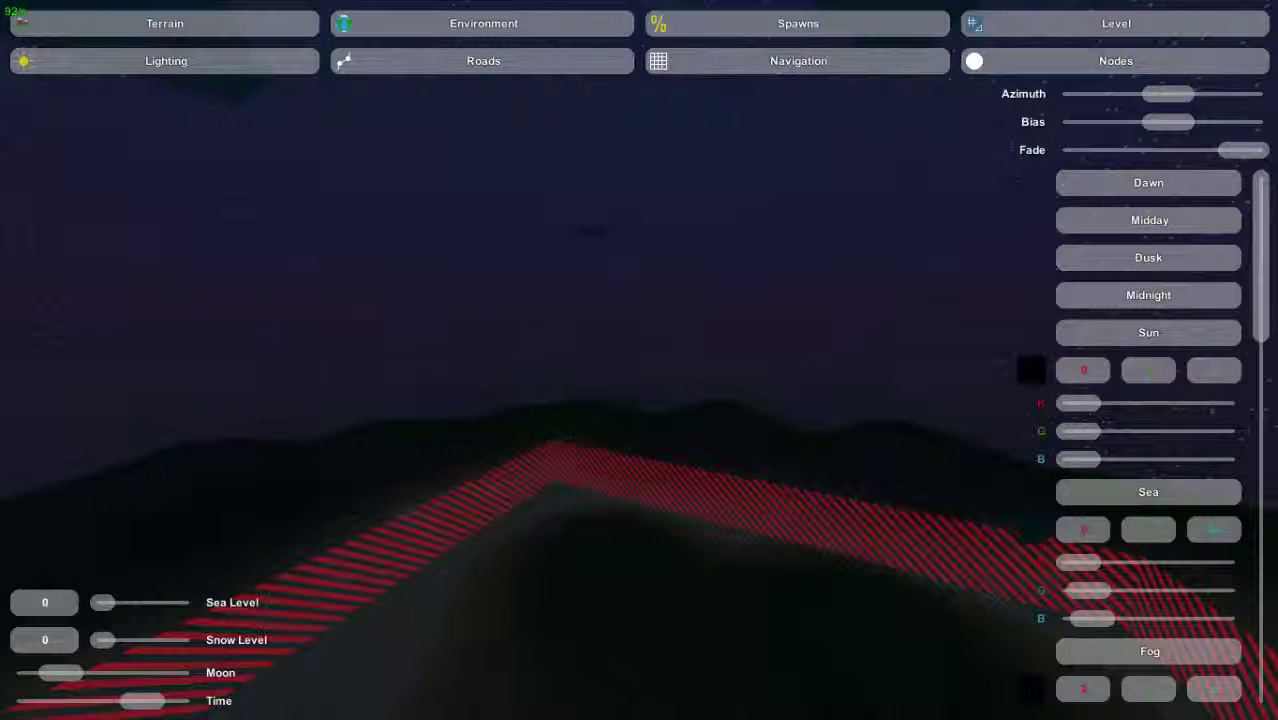
mouse_move(142, 701)
left_mouse_down()
mouse_move(170, 701)
mouse_move(149, 701)
left_mouse_up()
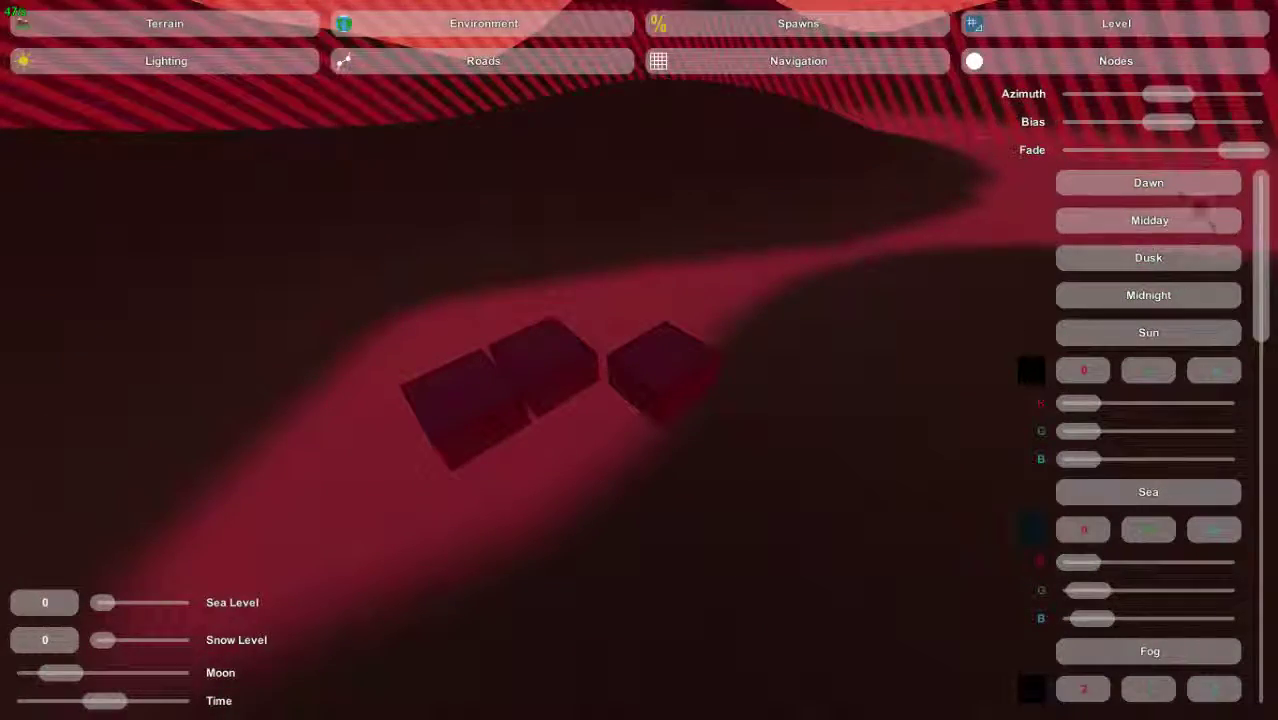
- Select the Dawn lighting and lower its intensity to the minimum
left_click(1232, 218)
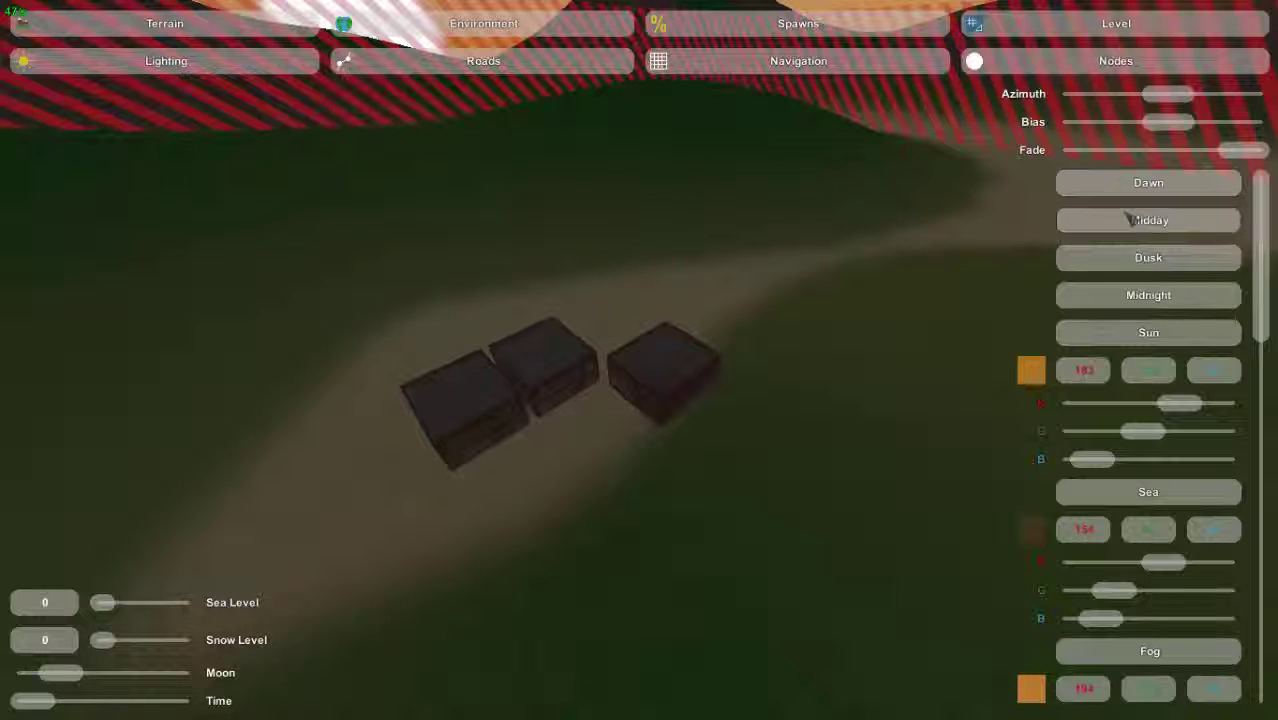
left_click_drag(1264, 277, 1264, 648)
scroll(1150, 450, "up", 8)
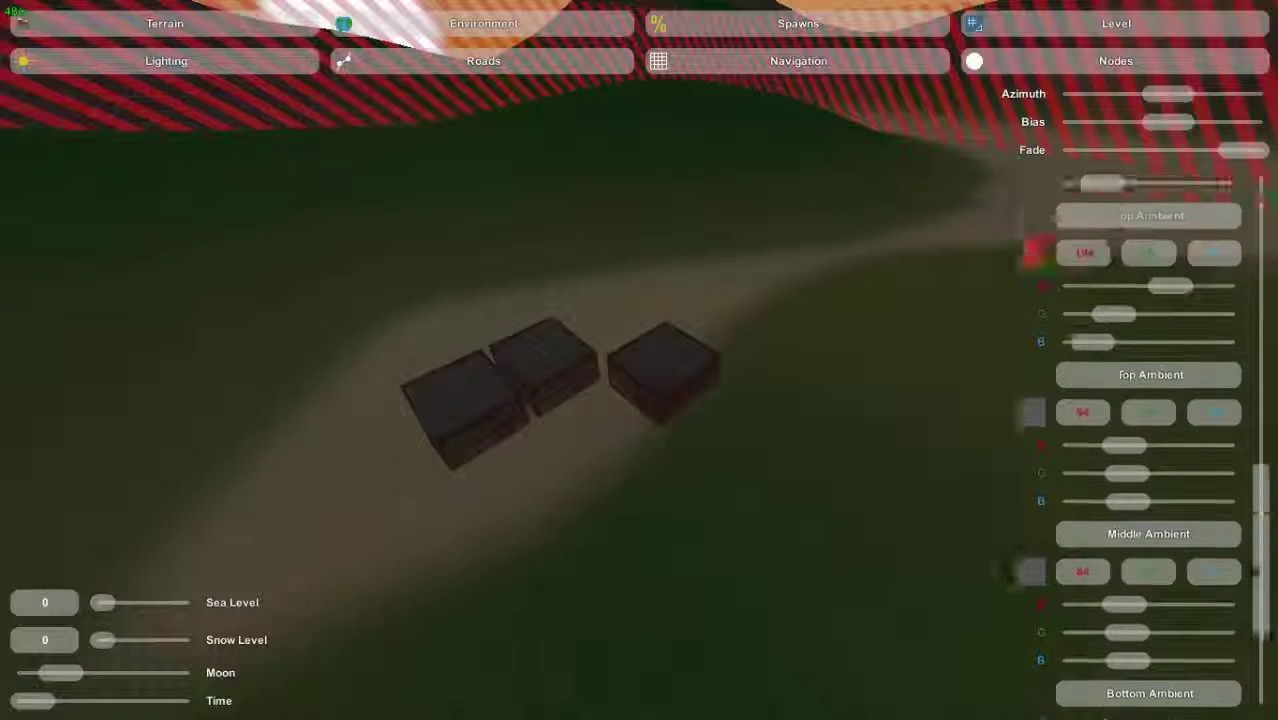
scroll(1150, 450, "down", 10)
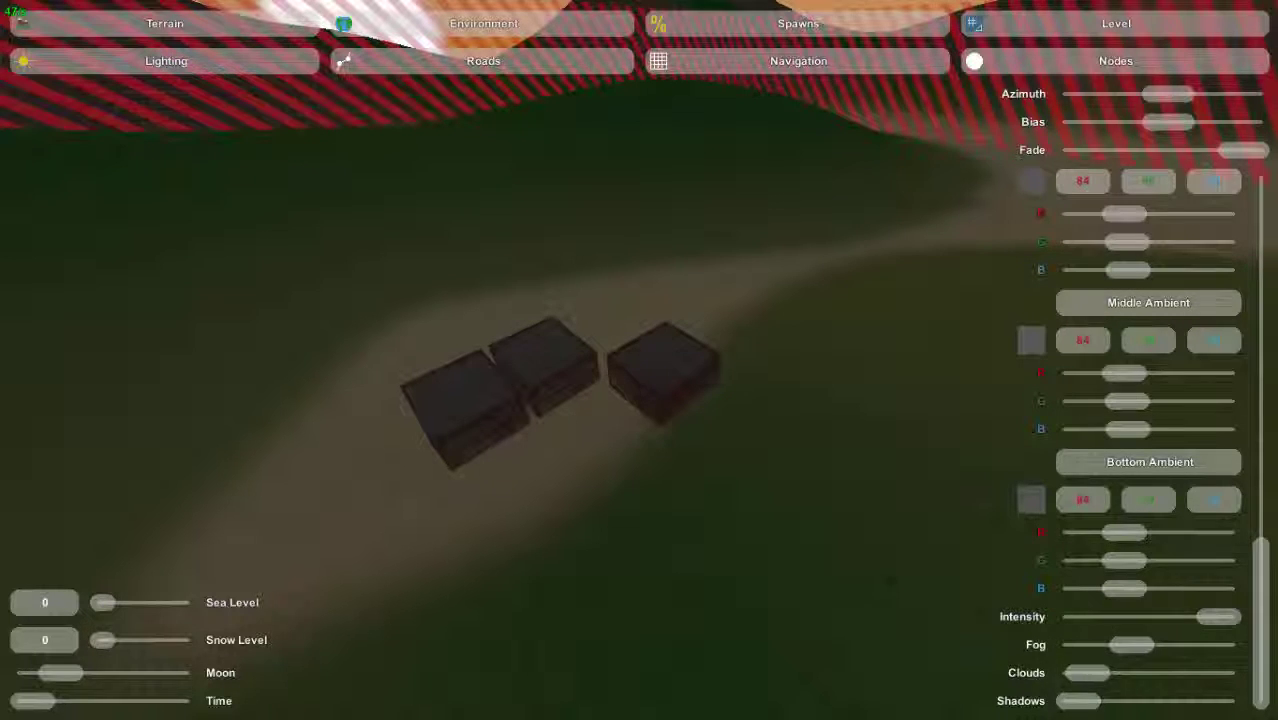
right_click_drag(639, 360, 700, 268)
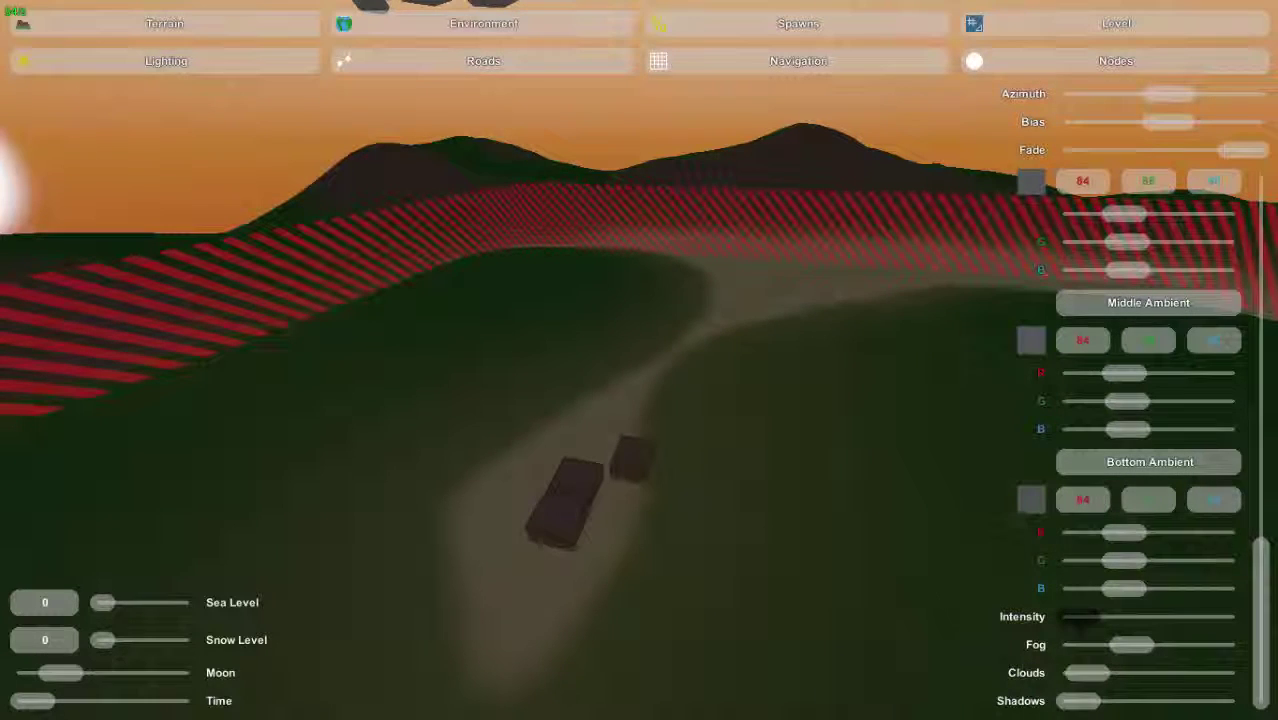
mouse_move(1095, 617)
left_mouse_down()
mouse_move(1208, 617)
mouse_move(1082, 617)
mouse_move(1218, 617)
mouse_move(1100, 617)
left_mouse_up()
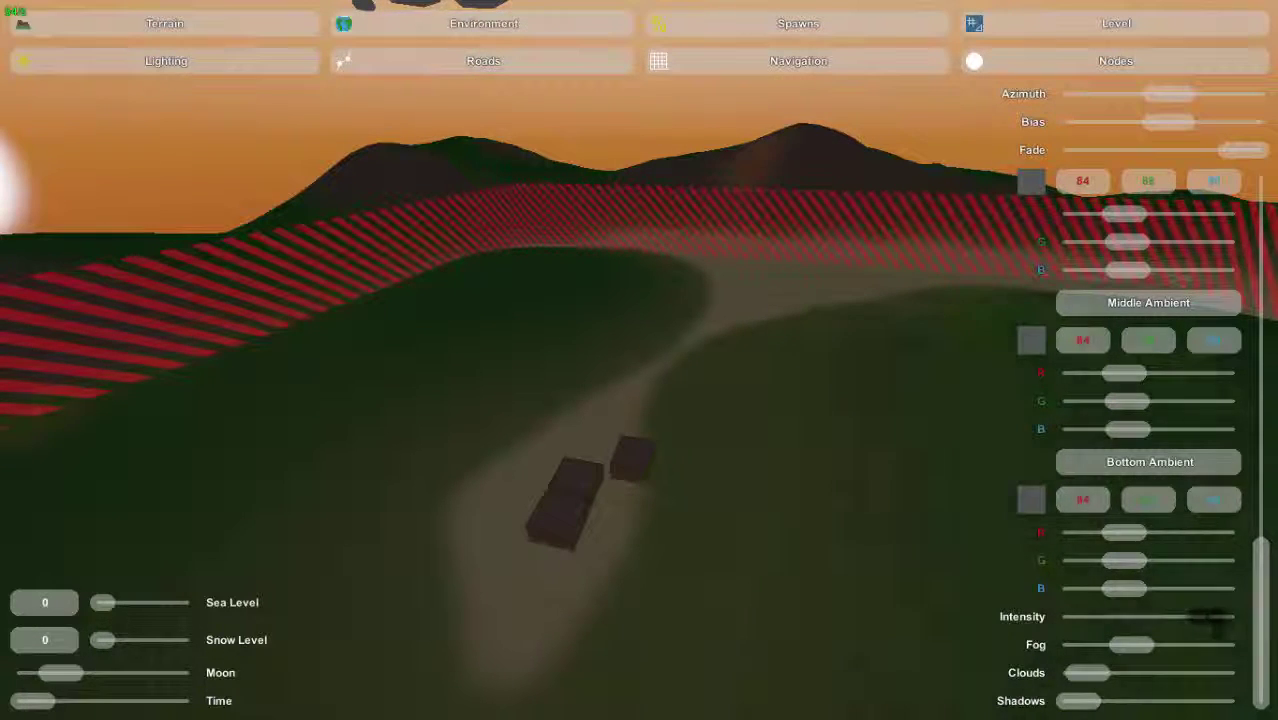
left_click_drag(1218, 617, 1082, 617)
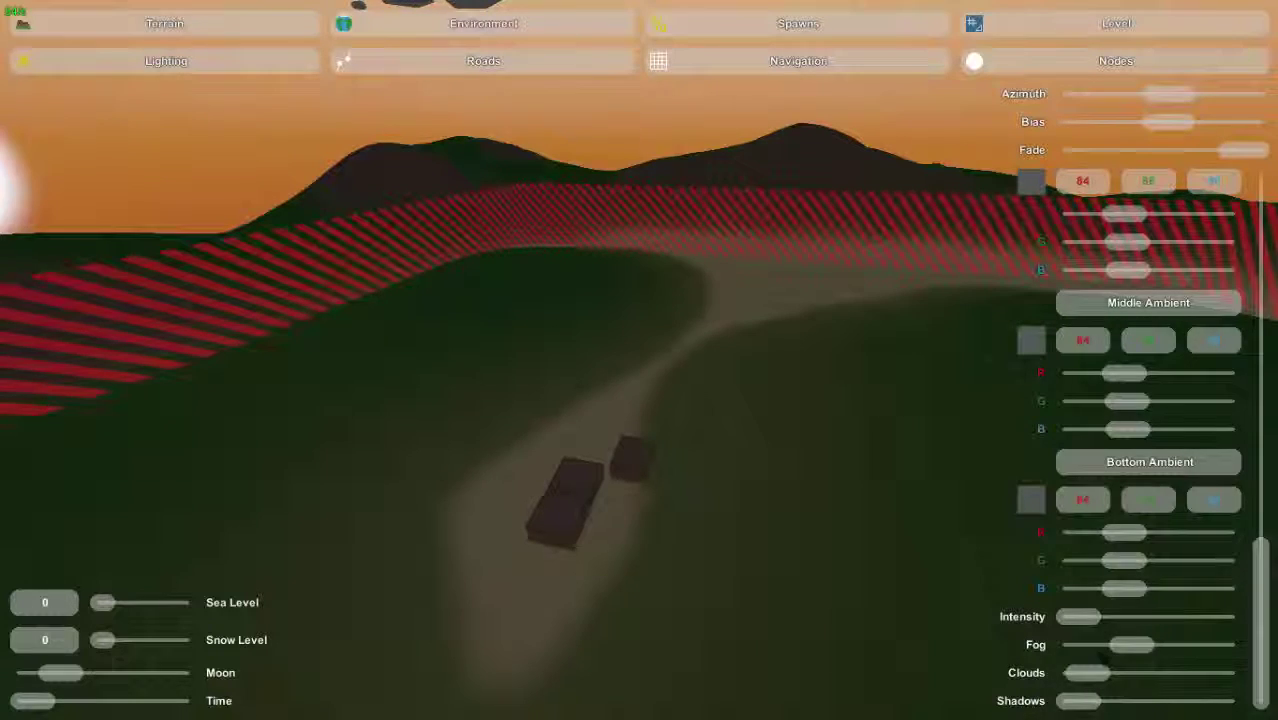
- Raise the Dawn intensity to the maximum and lower the cloud amount to the minimum
left_click_drag(1080, 617, 1215, 619)
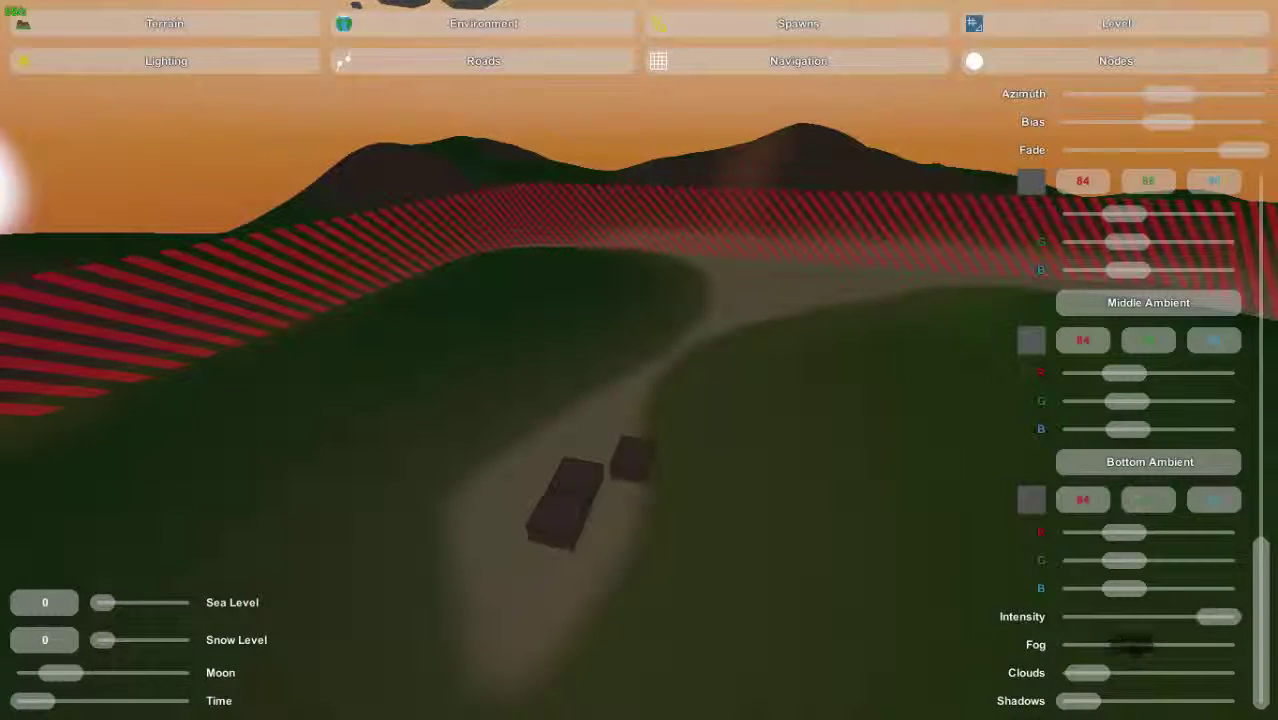
mouse_move(1135, 645)
left_mouse_down()
mouse_move(1080, 645)
mouse_move(1218, 645)
mouse_move(1085, 645)
mouse_move(1216, 645)
mouse_move(1095, 645)
mouse_move(1195, 645)
mouse_move(1130, 645)
left_mouse_up()
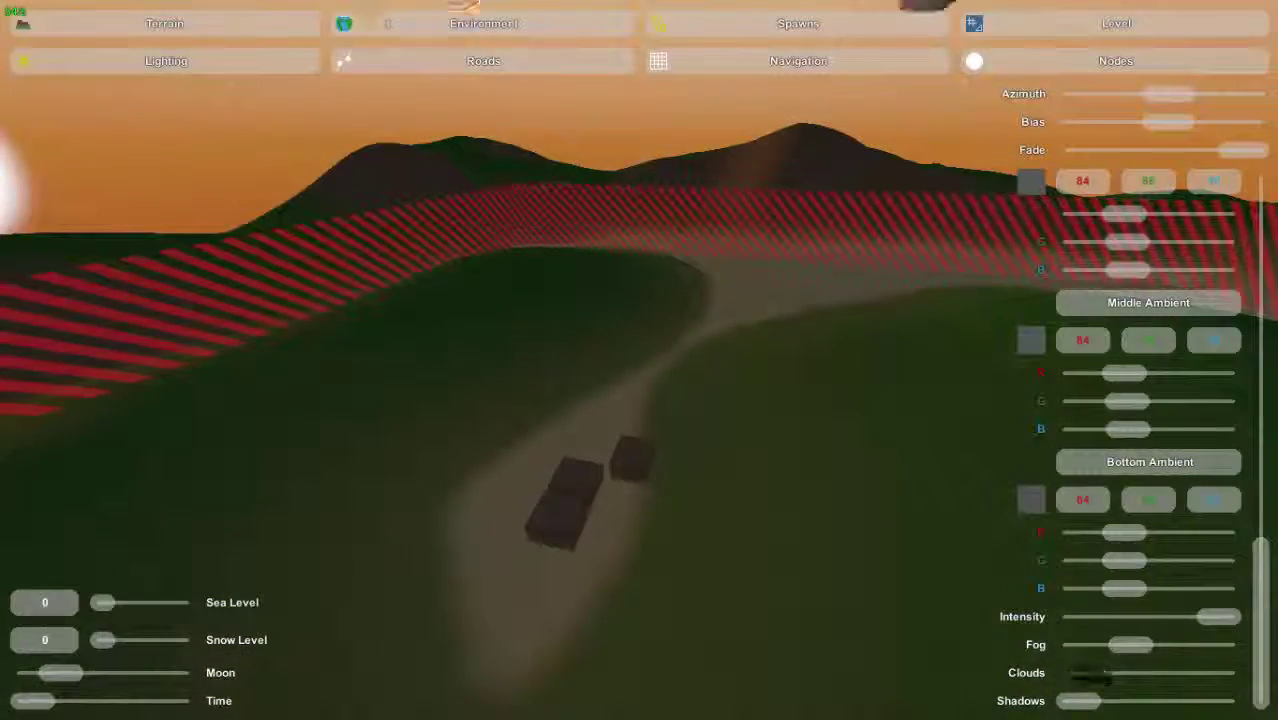
right_click_drag(639, 360, 639, 170)
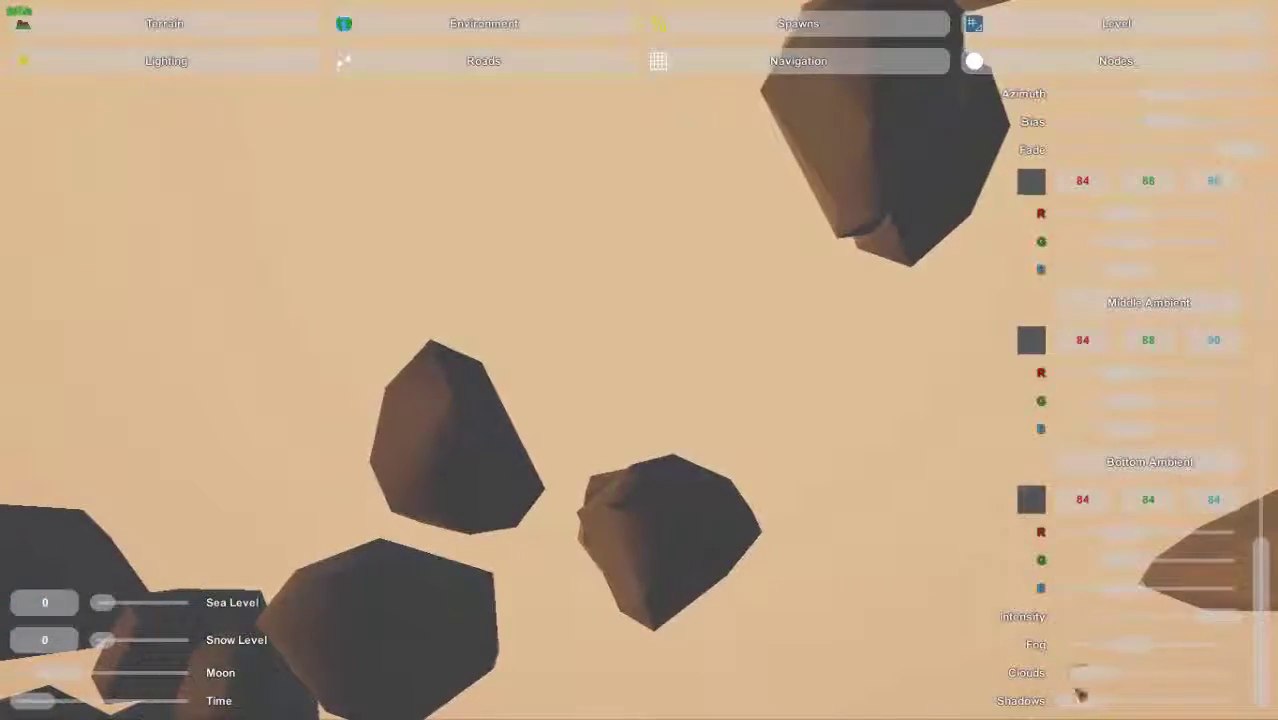
left_click_drag(1086, 675, 1070, 696)
- Try the Dawn shadows at the maximum around the crates on the path, and return them to the minimum
right_click_drag(876, 613, 930, 715)
right_click_drag(639, 360, 490, 520)
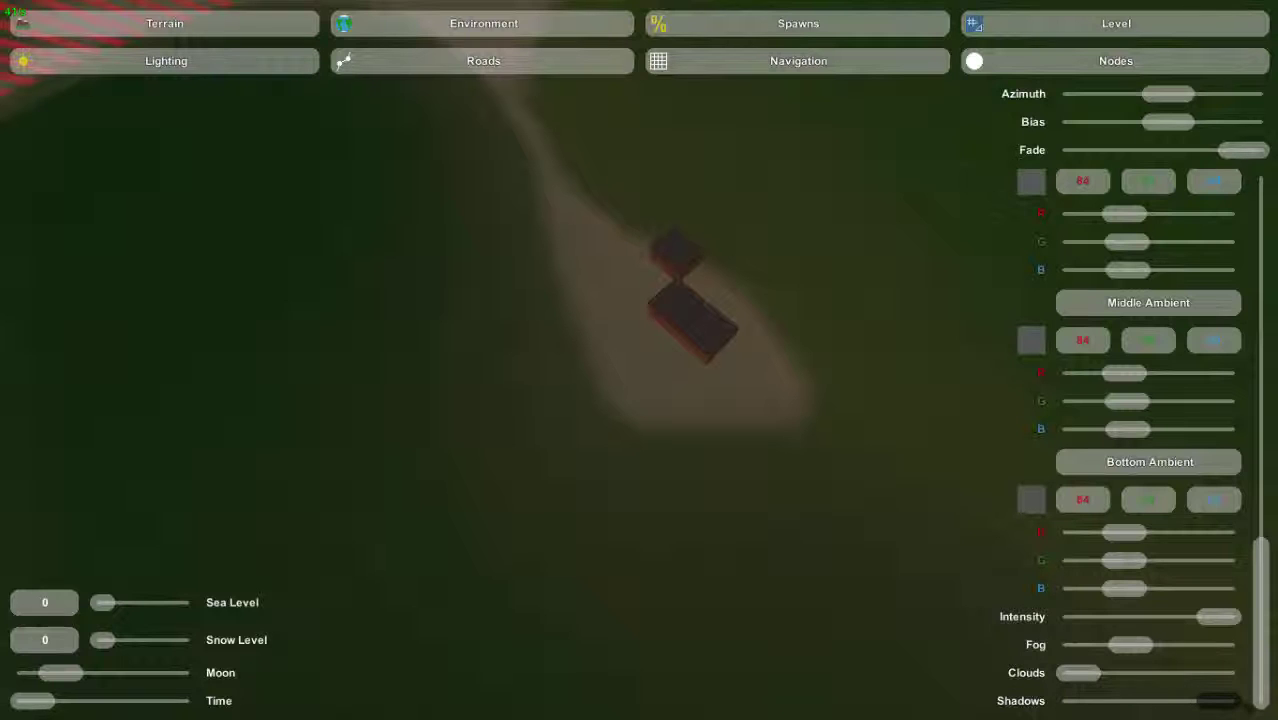
key("w")
right_click_drag(639, 360, 830, 245)
key("w")
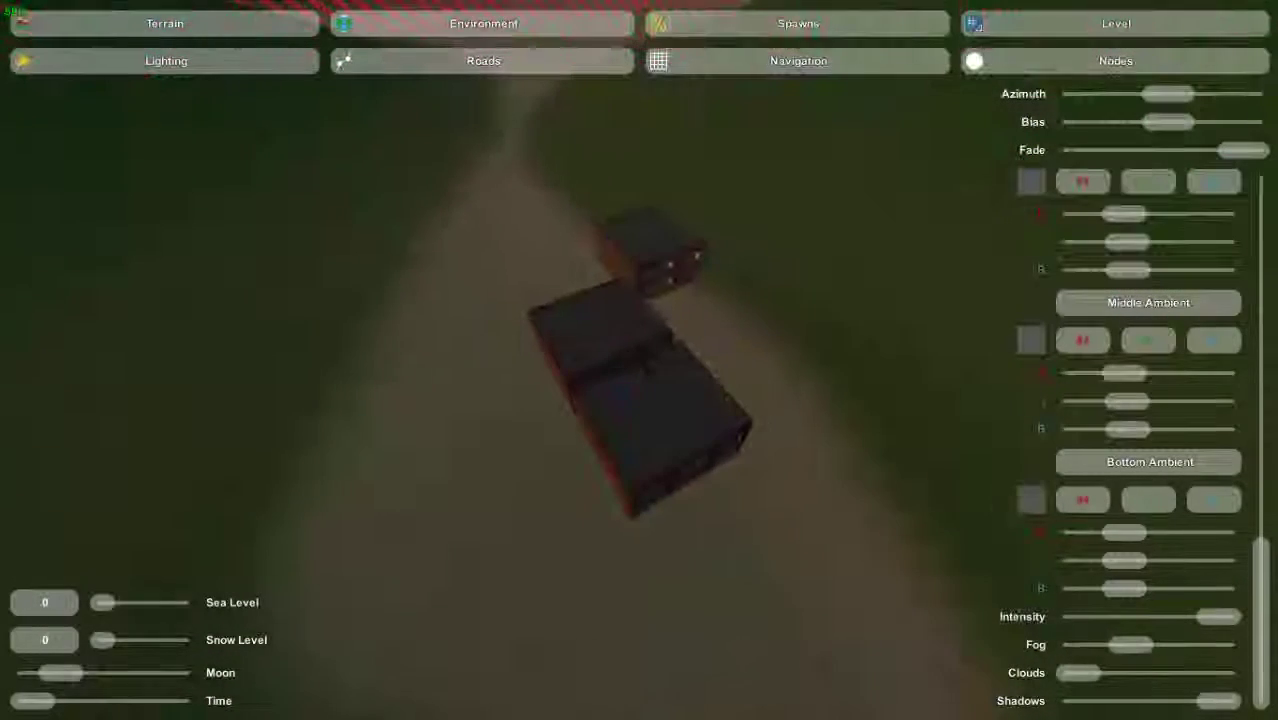
left_click_drag(1218, 700, 1092, 699)
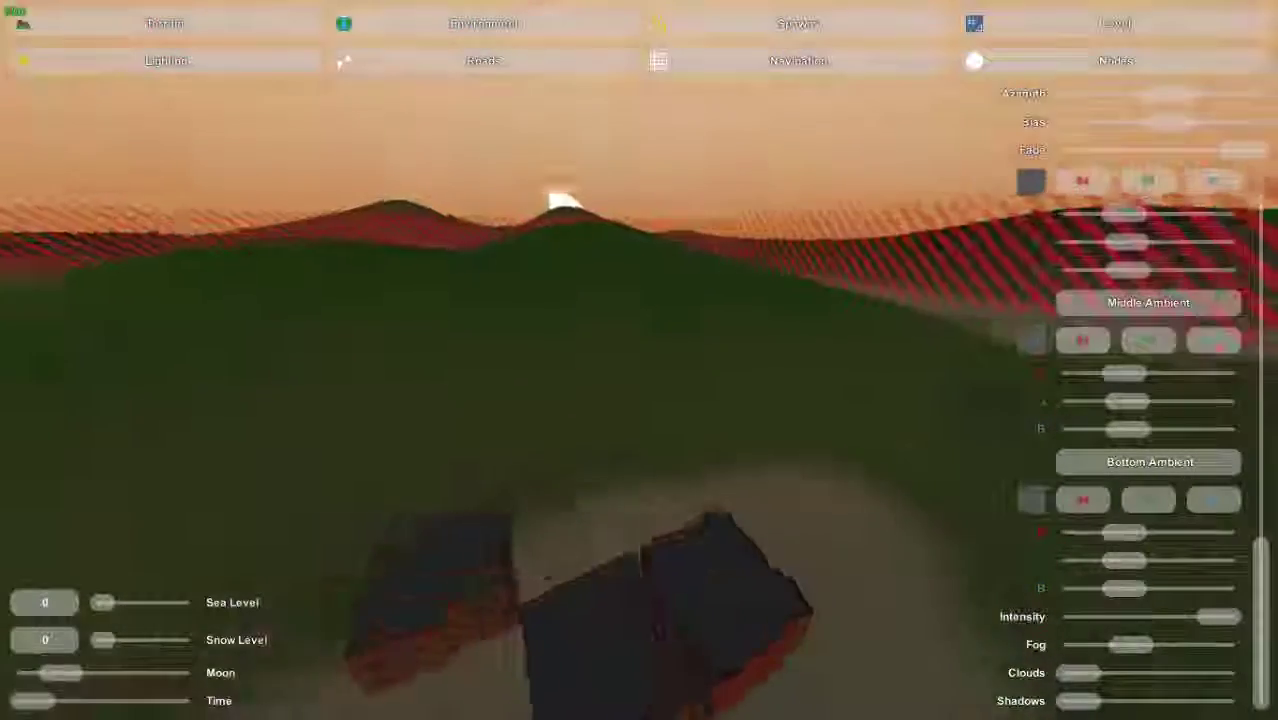
key("s")
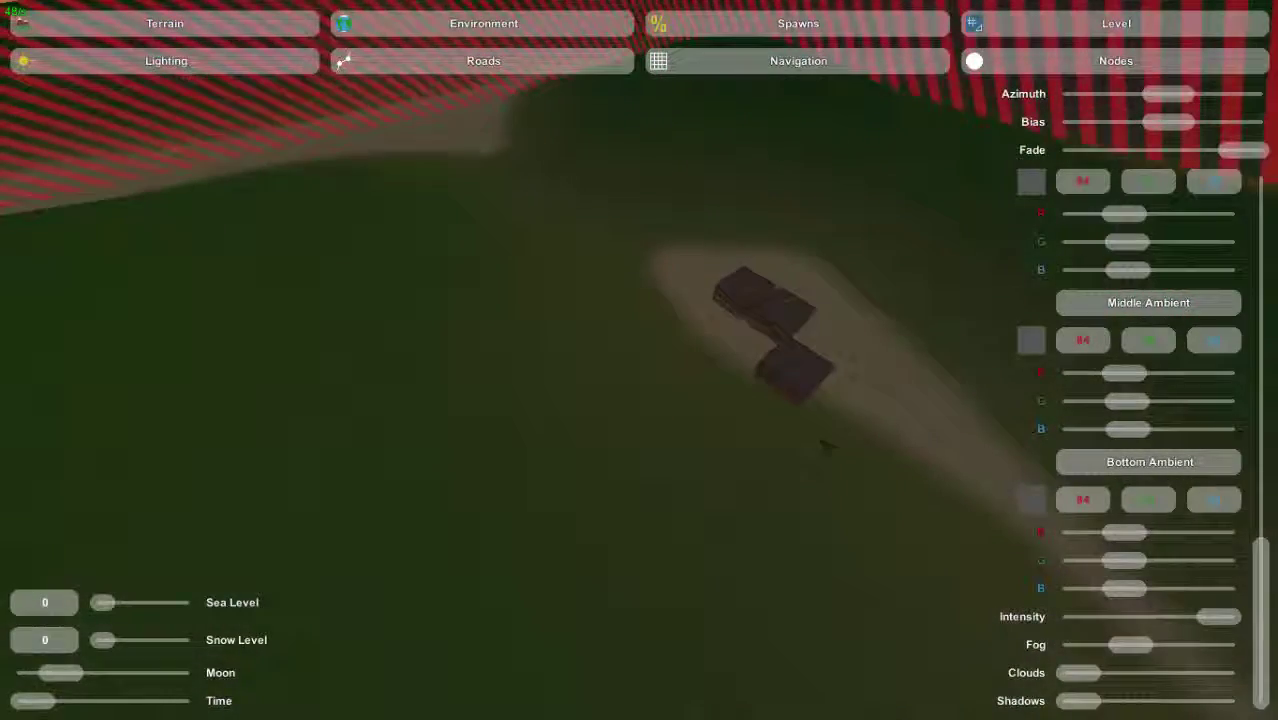
- Select the Midday lighting and raise its intensity slightly above the minimum
scroll(1190, 204, "up", 15)
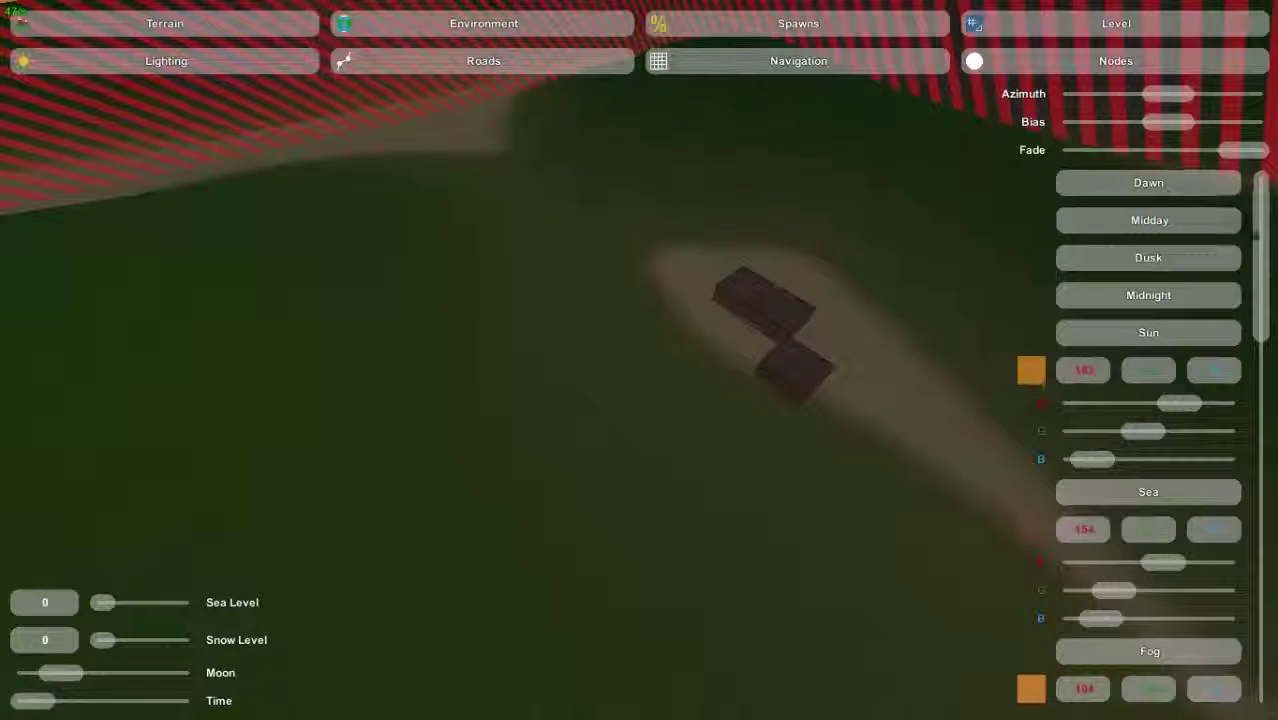
left_click_drag(1261, 240, 1259, 620)
left_click(1172, 219)
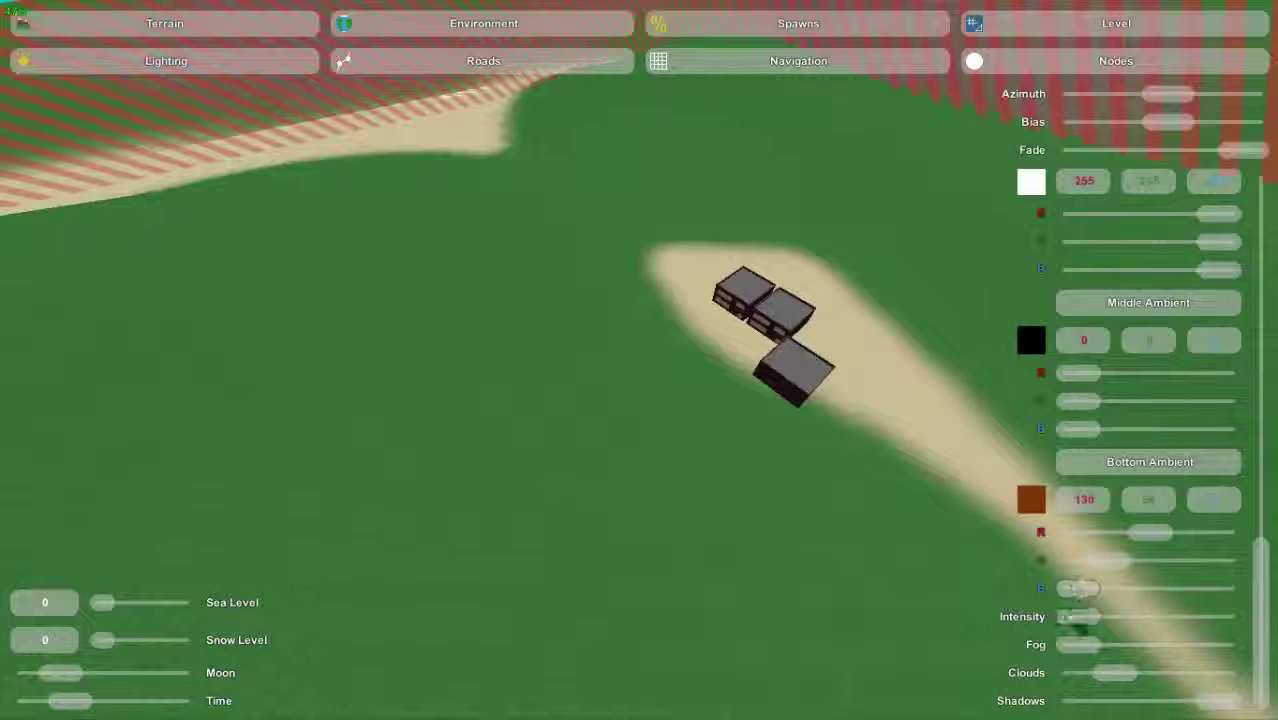
mouse_move(1086, 617)
left_mouse_down()
mouse_move(1252, 618)
mouse_move(1097, 617)
left_mouse_up()
- Look up at the Midday sky and reduce the cloud amount slightly
scroll(1215, 625, "up", 10)
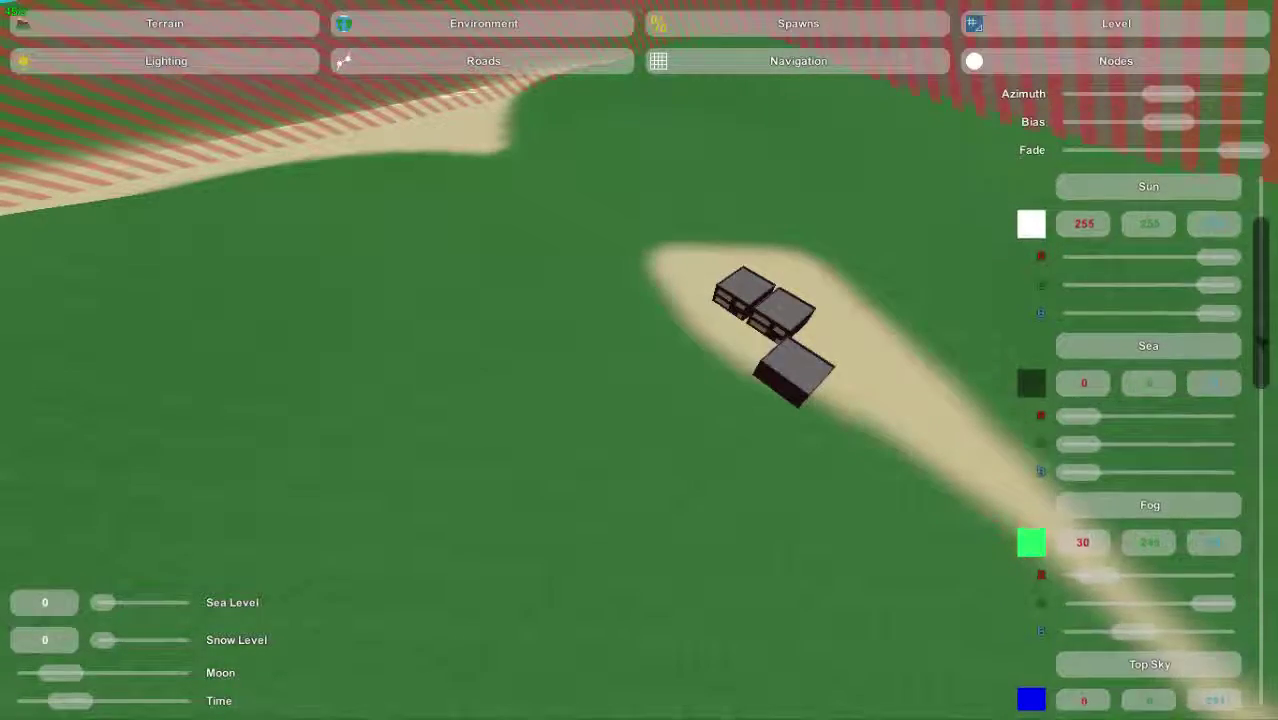
right_click_drag(639, 360, 645, 120)
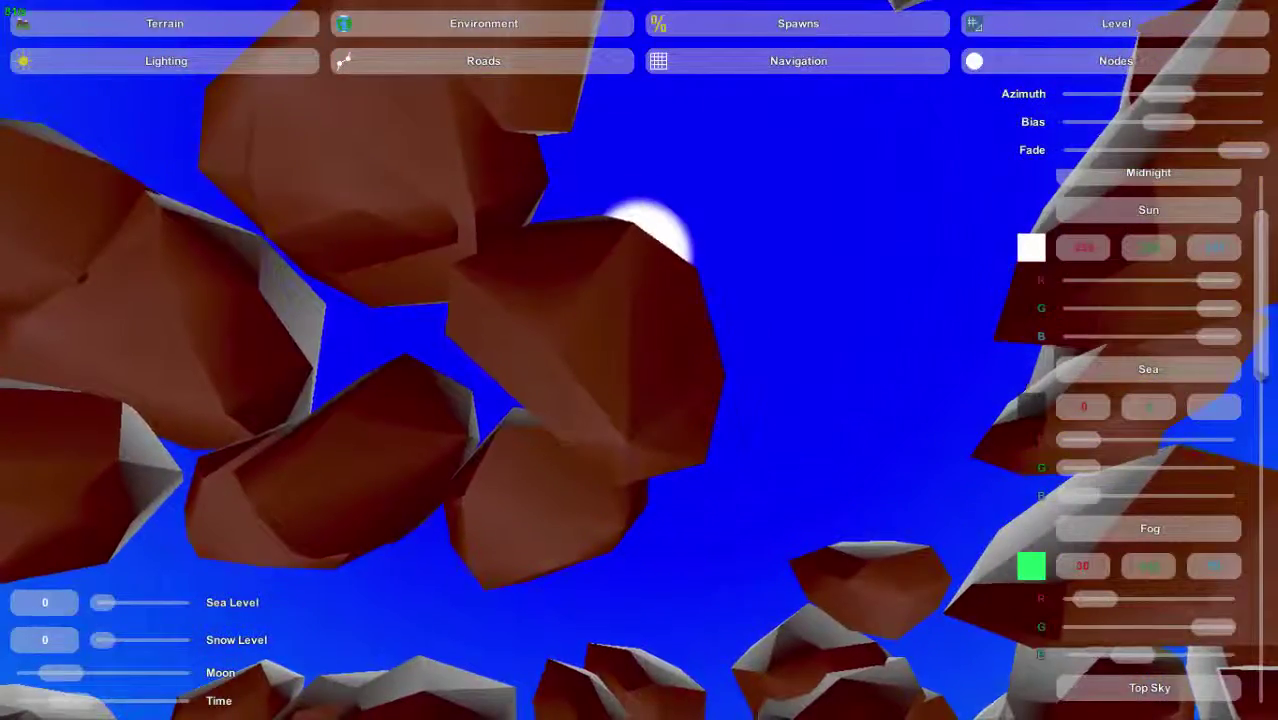
left_click_drag(1261, 372, 1261, 695)
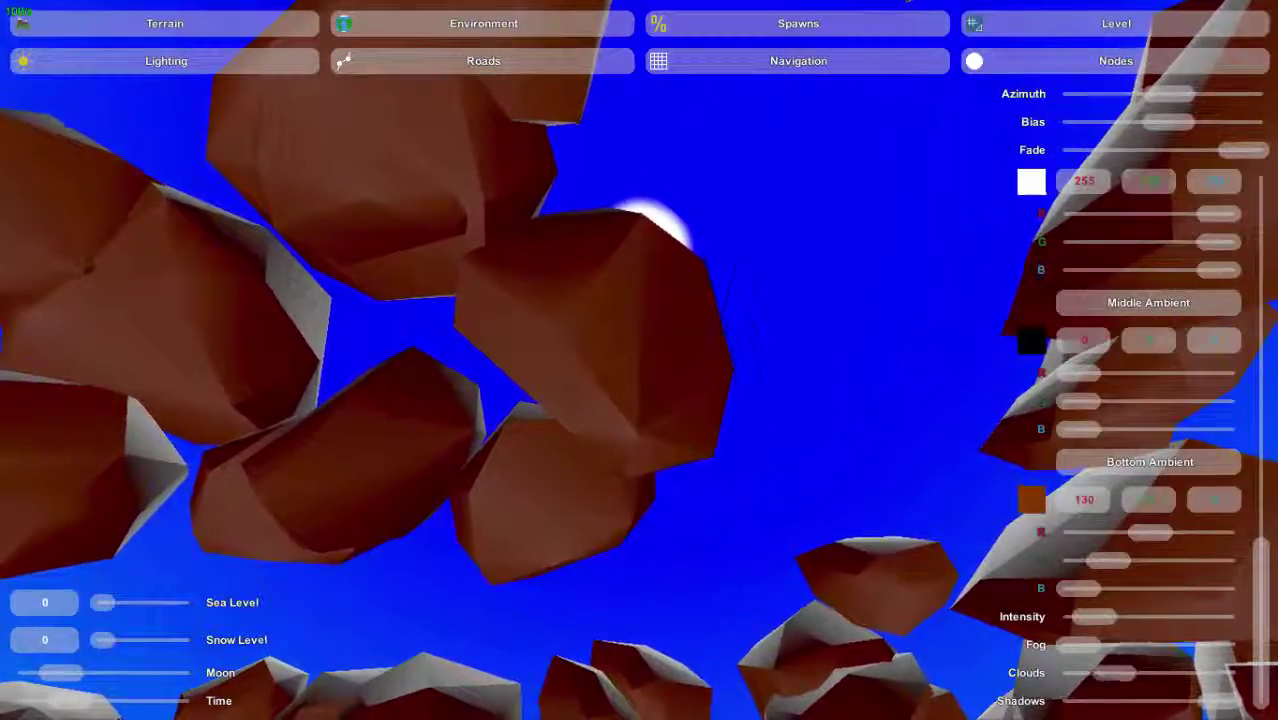
left_click_drag(1190, 673, 1106, 673)
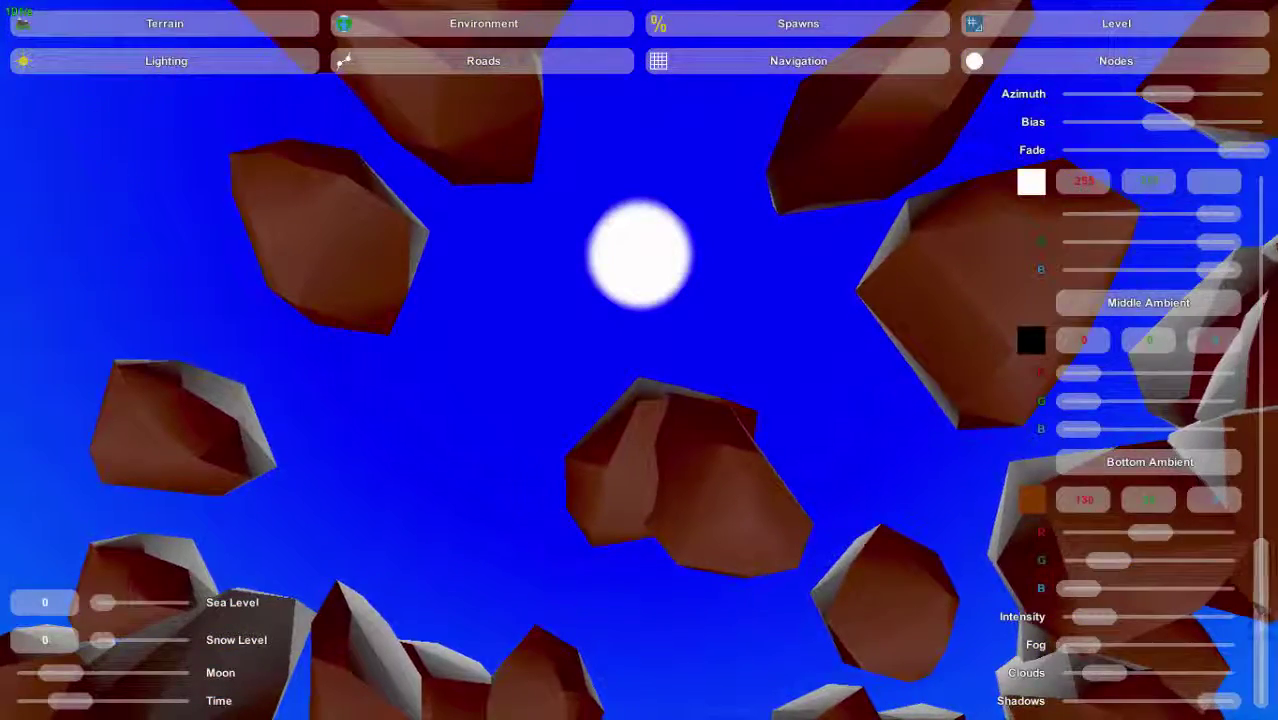
- Set the Midday sun colour to black by bringing red, green and blue to 0
scroll(1148, 440, "up", 5)
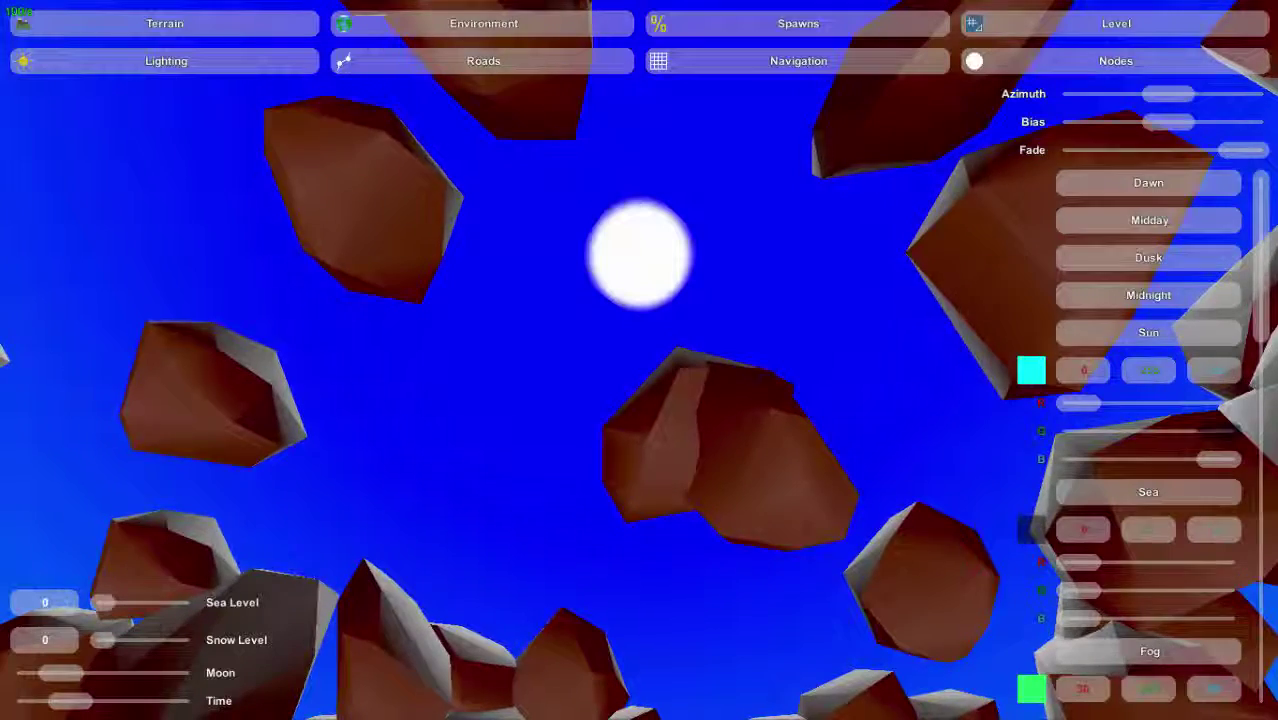
left_click_drag(1218, 431, 1080, 431)
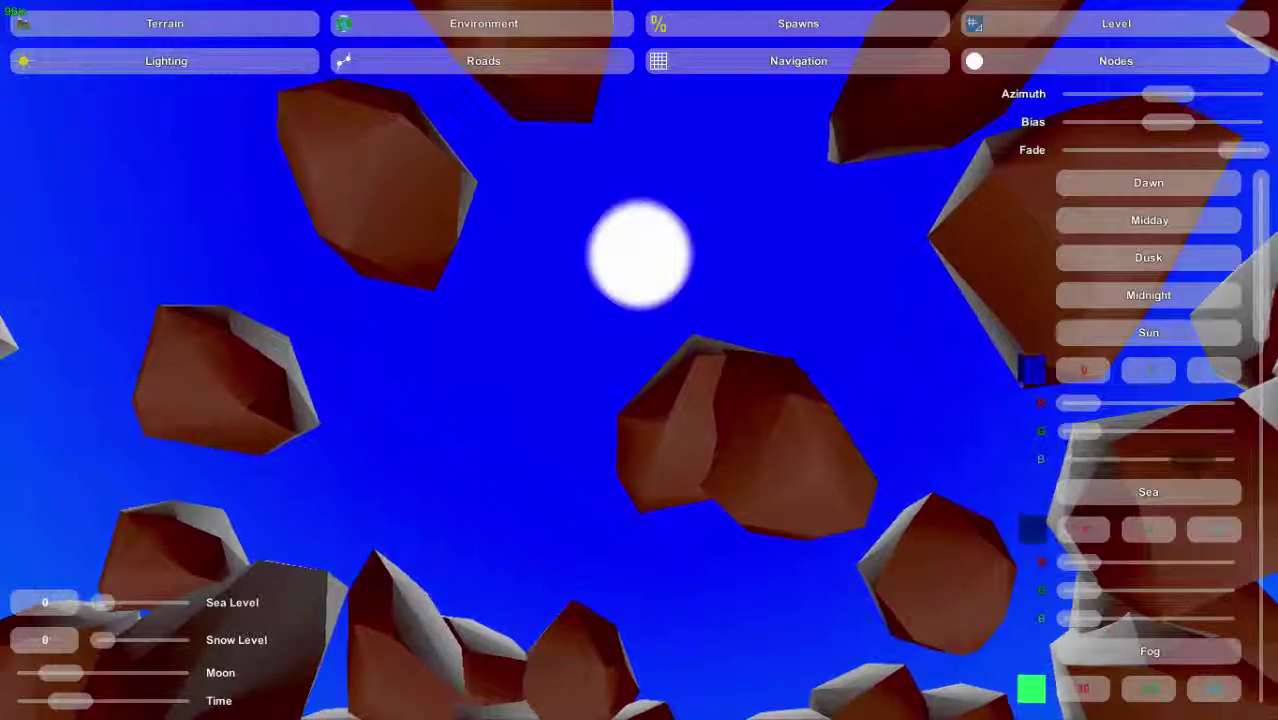
left_click_drag(1098, 457, 1074, 431)
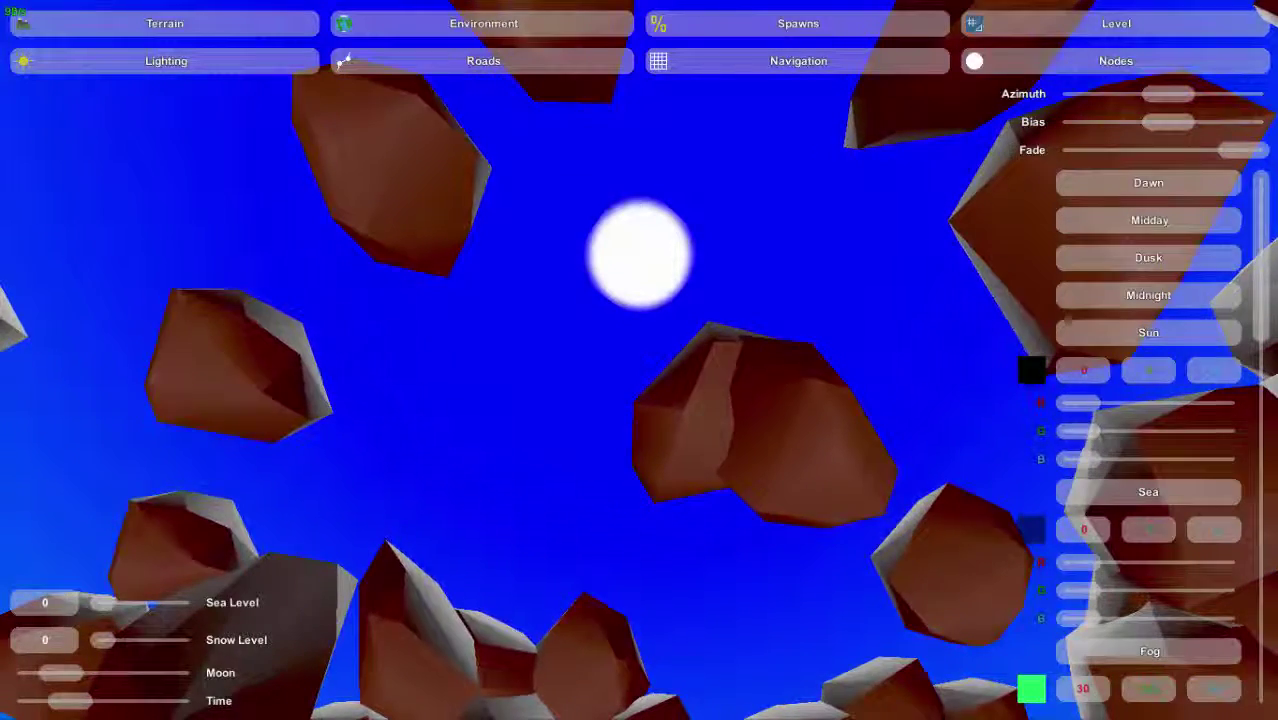
scroll(1148, 420, "down", 2)
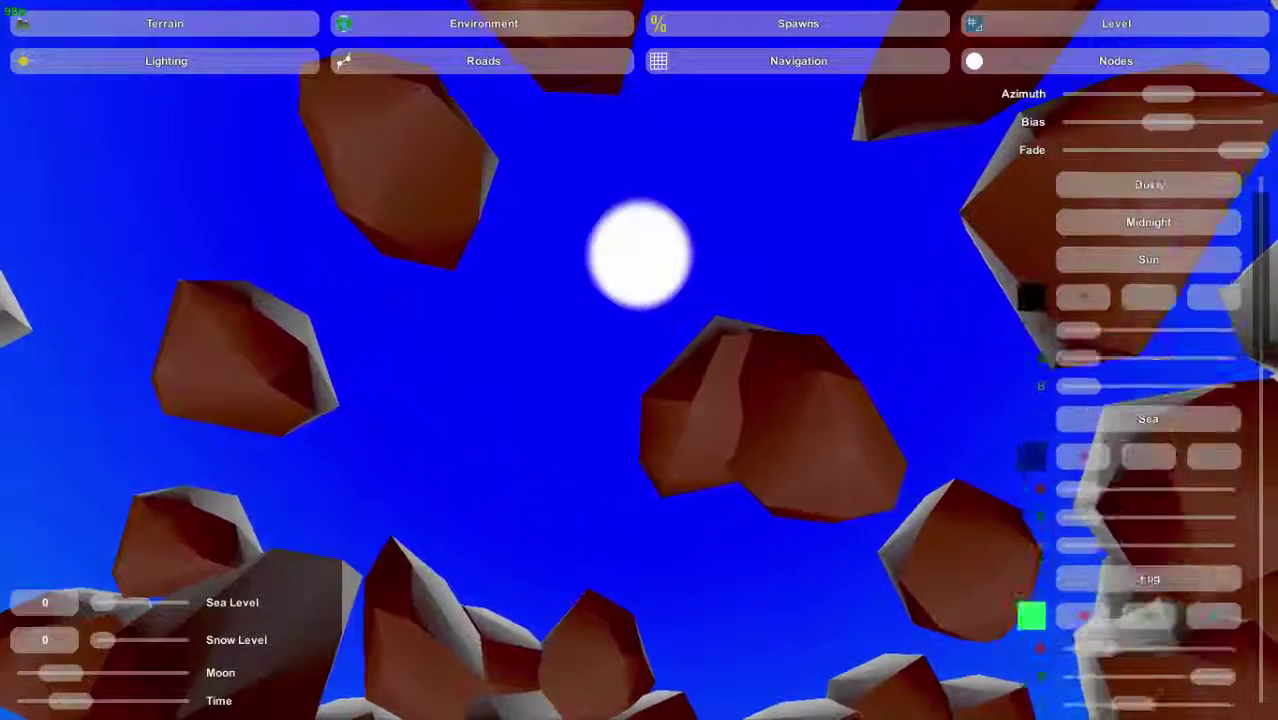
scroll(1148, 420, "down", 2)
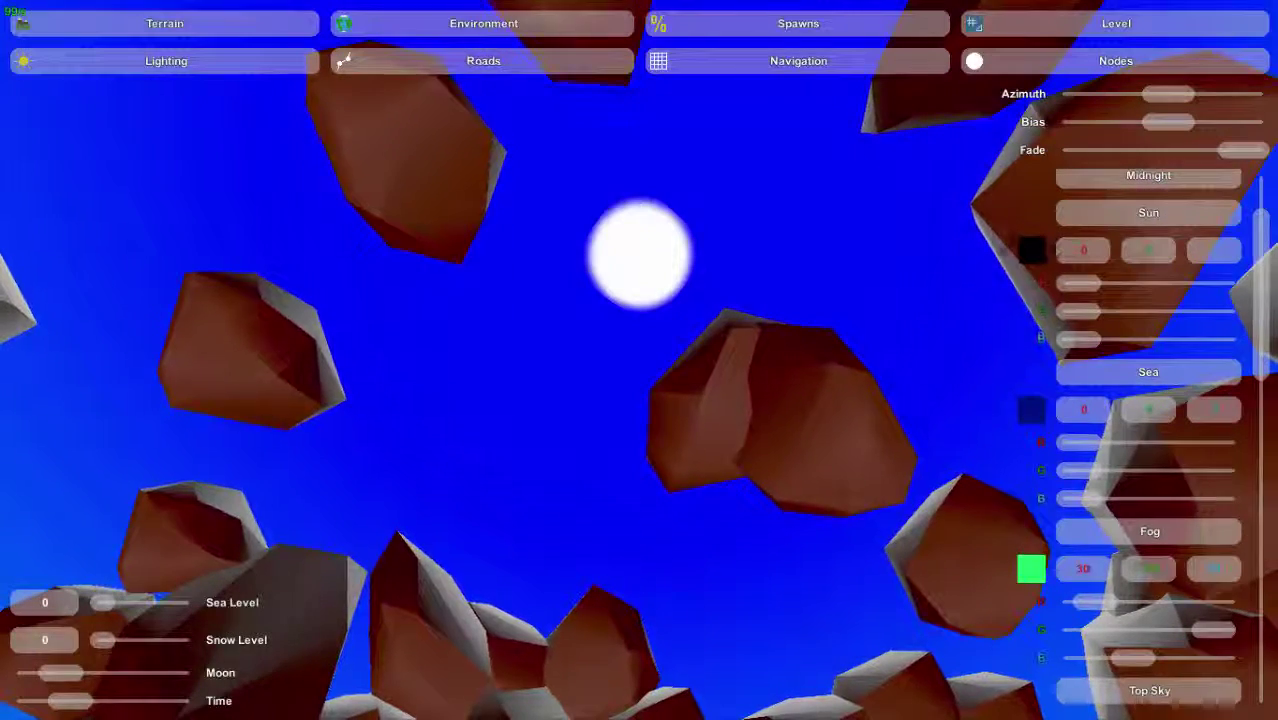
left_click_drag(1080, 283, 963, 311)
- Look back at the terrain and raise the sea level to 0.26
scroll(1010, 200, "down", 4)
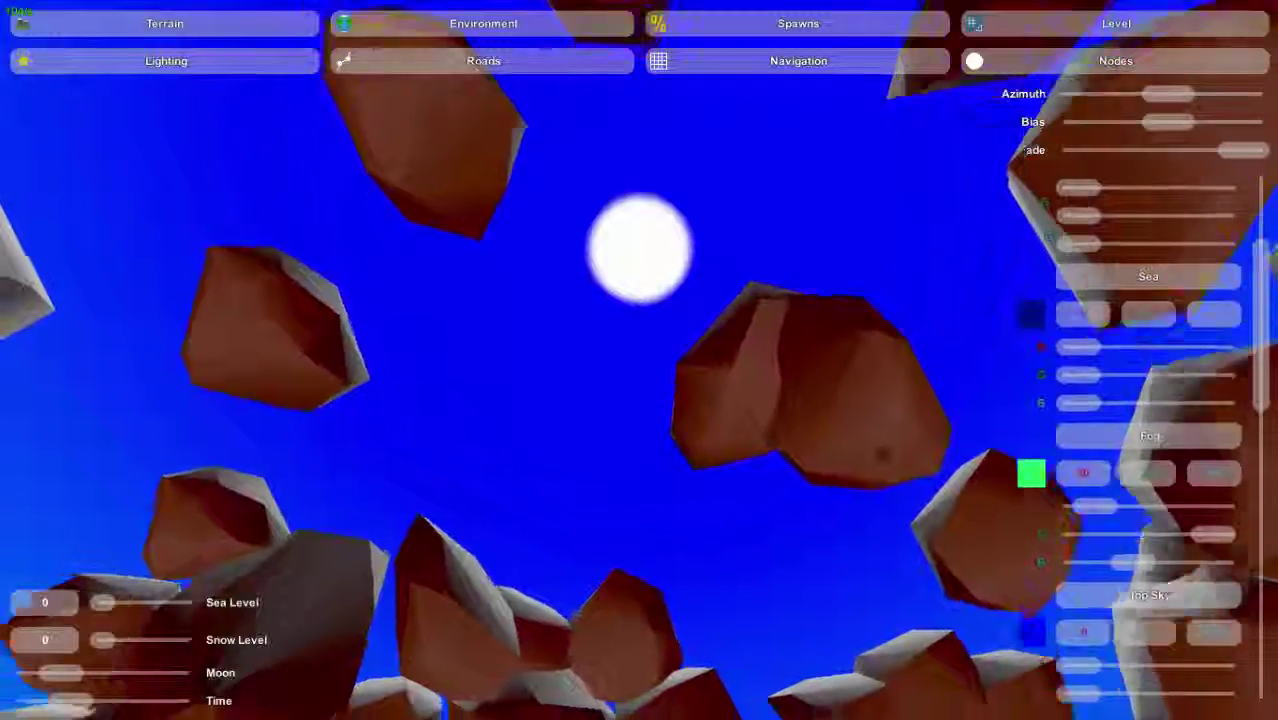
right_click_drag(640, 360, 545, 528)
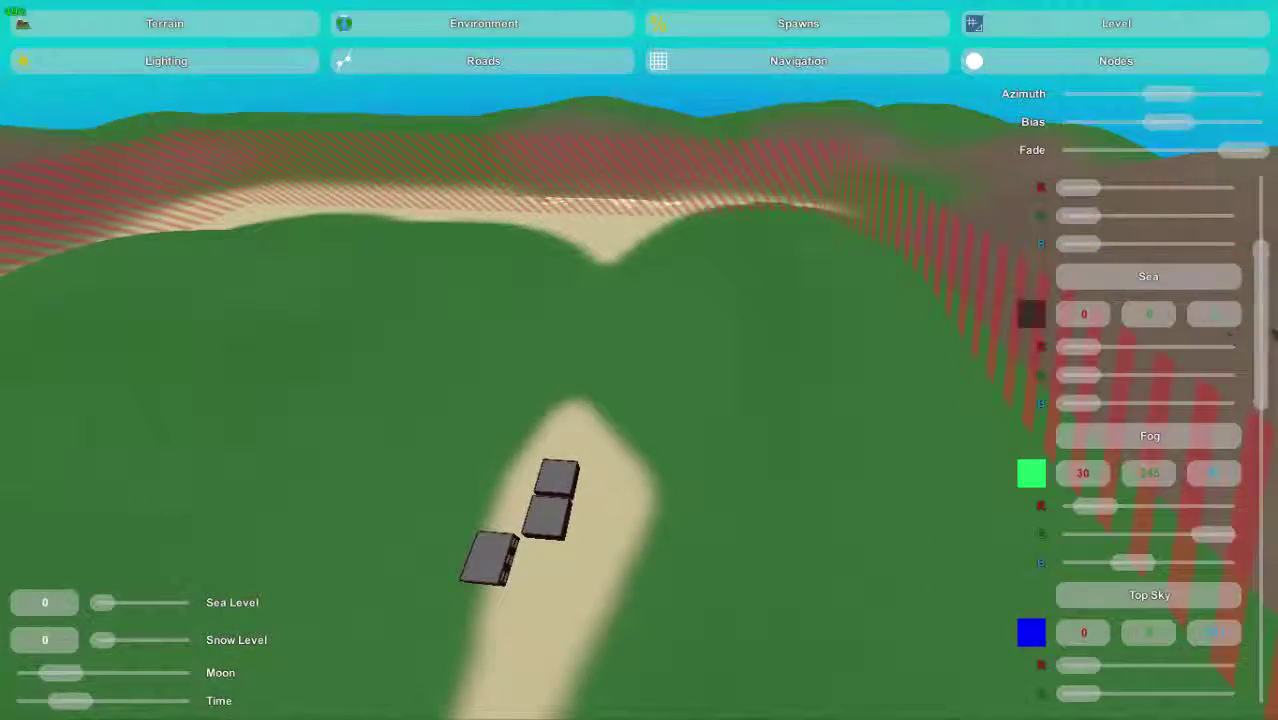
left_click_drag(1264, 335, 1272, 683)
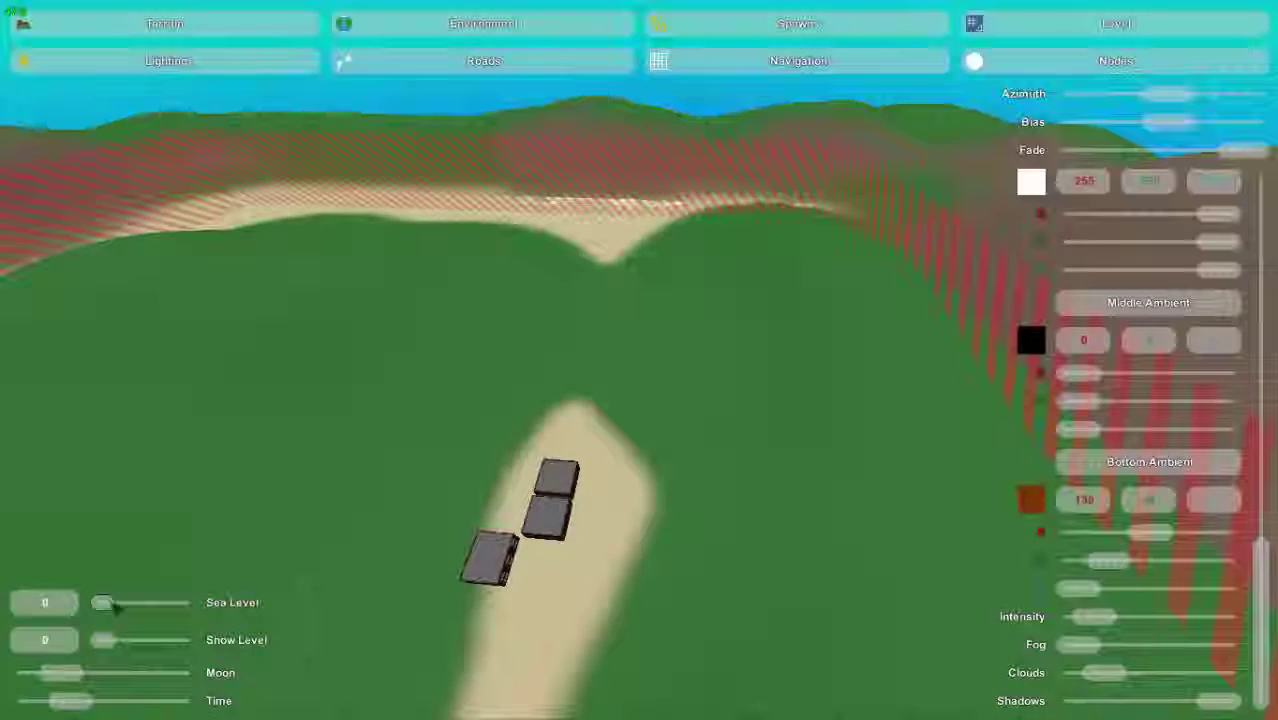
left_click_drag(113, 605, 128, 603)
- Recolour the Midday sea bright blue with red at 0 and blue at the maximum, and lower the sea level to 0.12
scroll(1148, 440, "up", 10)
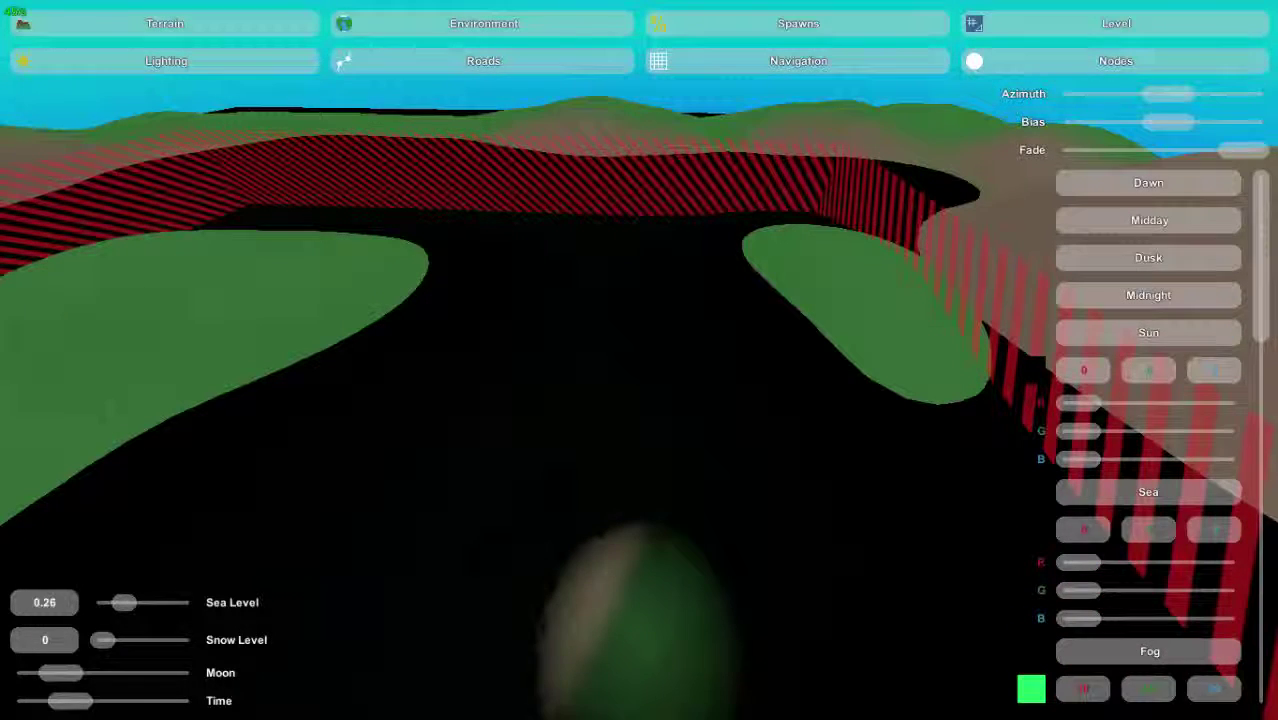
scroll(1148, 440, "down", 5)
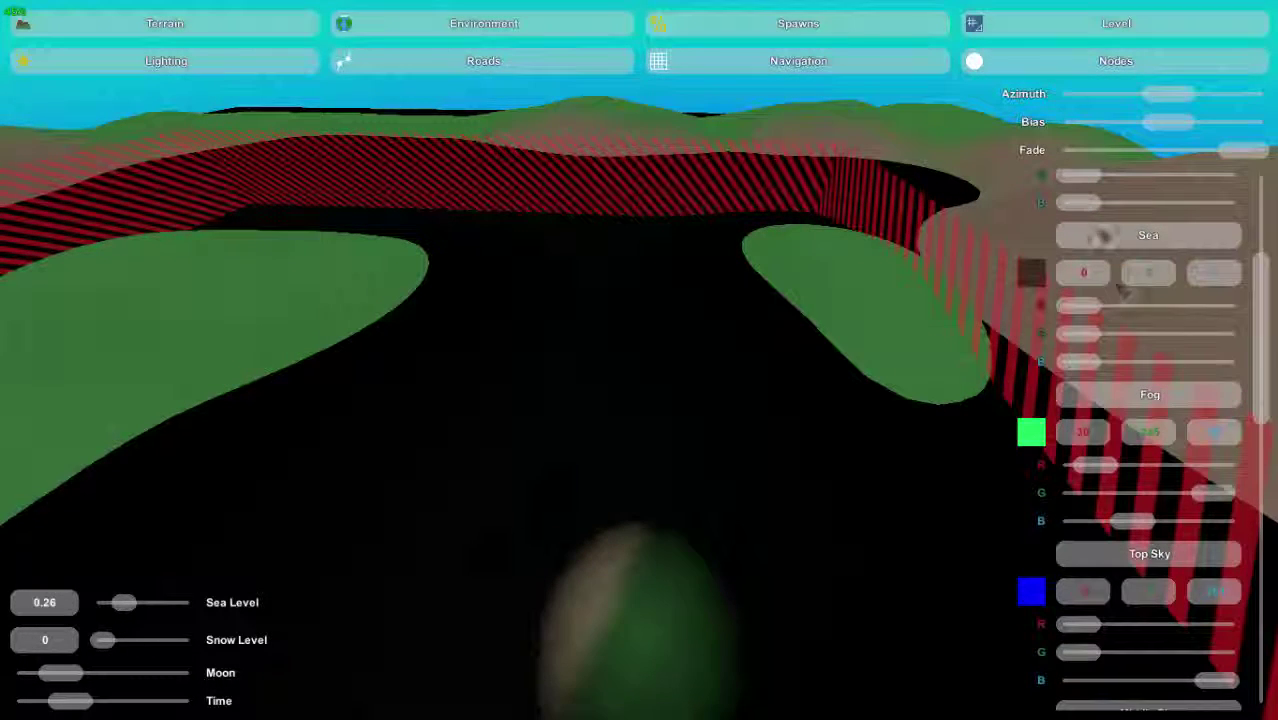
left_click_drag(1070, 314, 1205, 332)
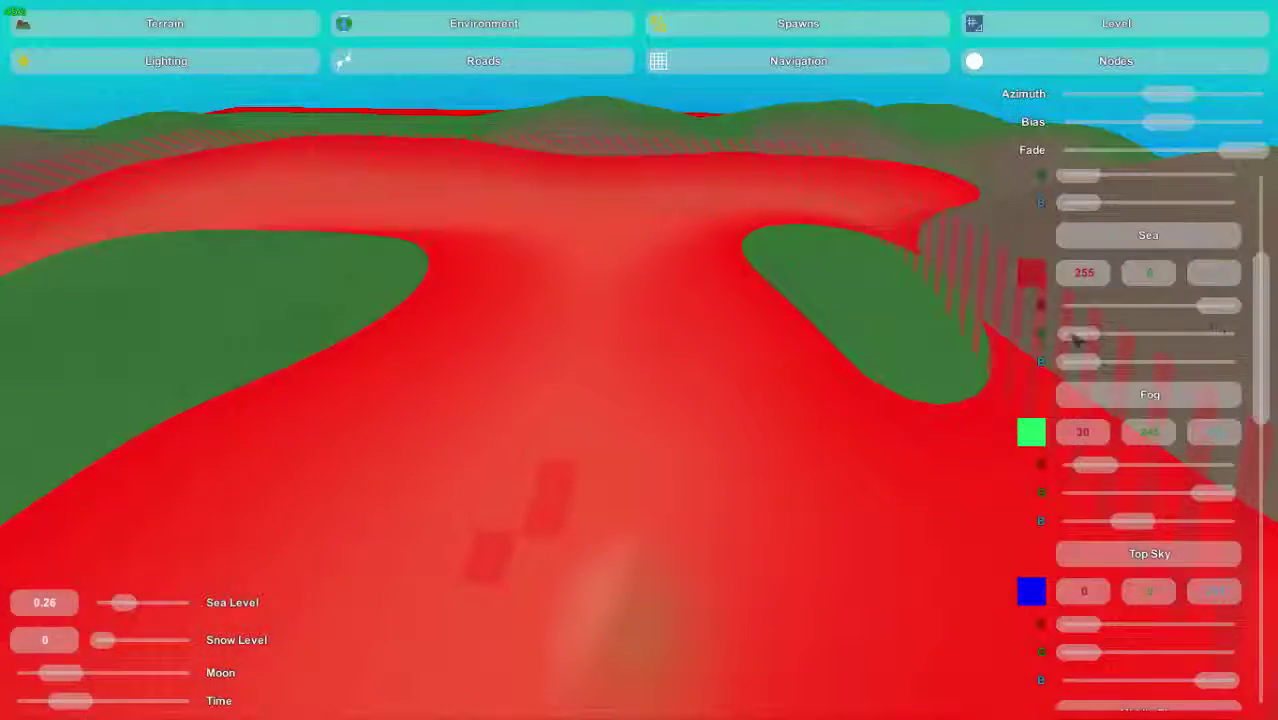
left_click_drag(1075, 338, 1065, 310)
left_click_drag(1080, 363, 1133, 357)
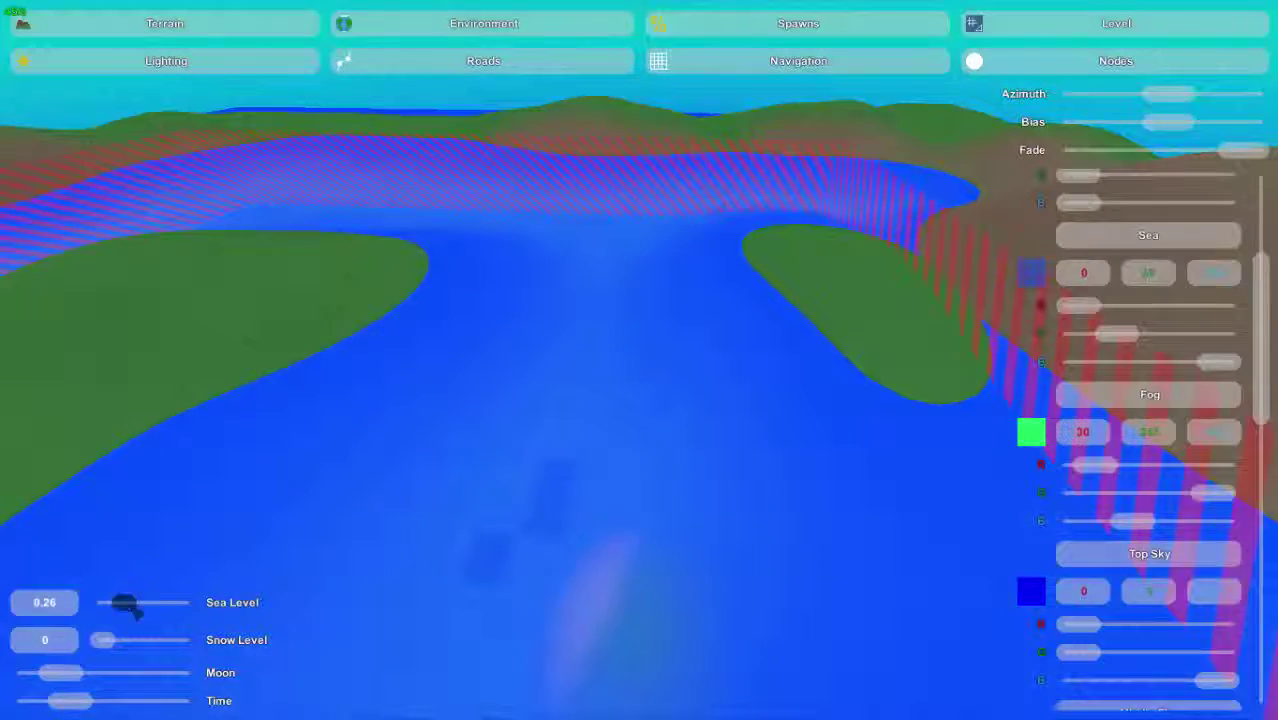
mouse_move(126, 604)
left_mouse_down()
mouse_move(110, 604)
mouse_move(120, 614)
left_mouse_up()
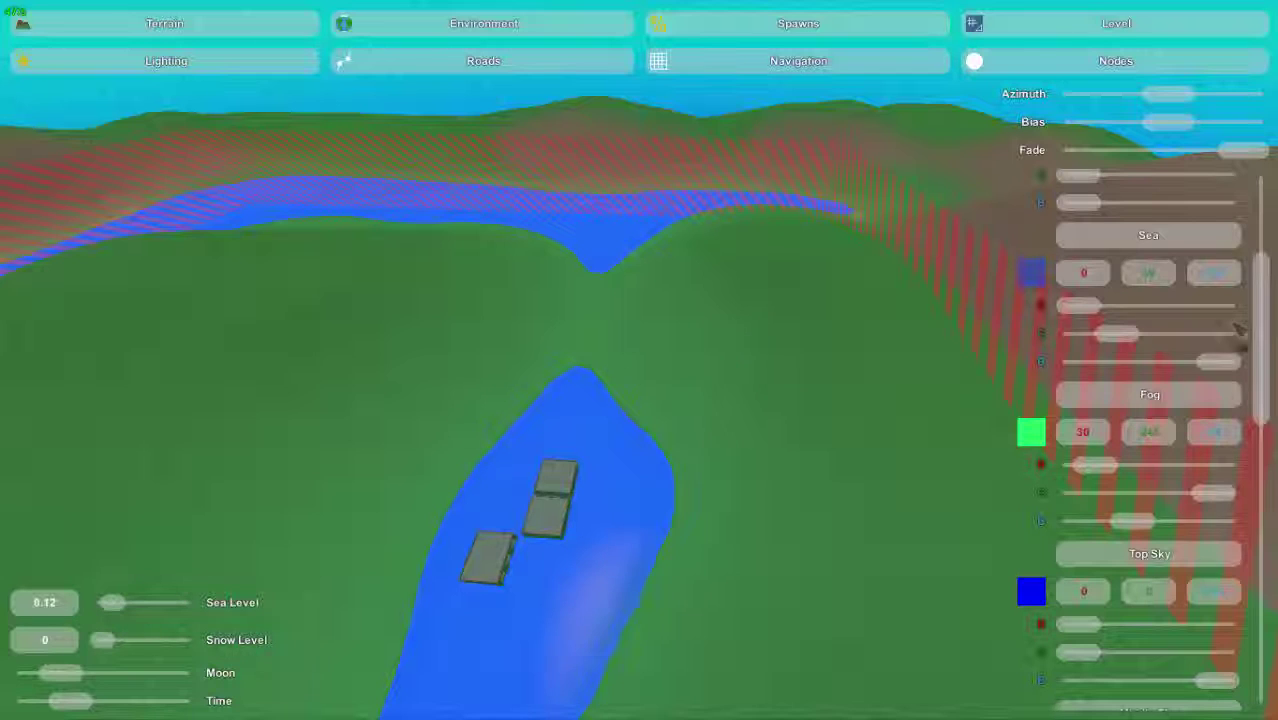
- Raise the Midday fog amount to the maximum and colour the fog magenta, with red 255, green 0 and blue at the maximum
left_click_drag(1264, 387, 1268, 432)
scroll(1080, 622, "down", 10)
left_click_drag(1100, 648, 1260, 380)
left_click_drag(1100, 407, 1050, 430)
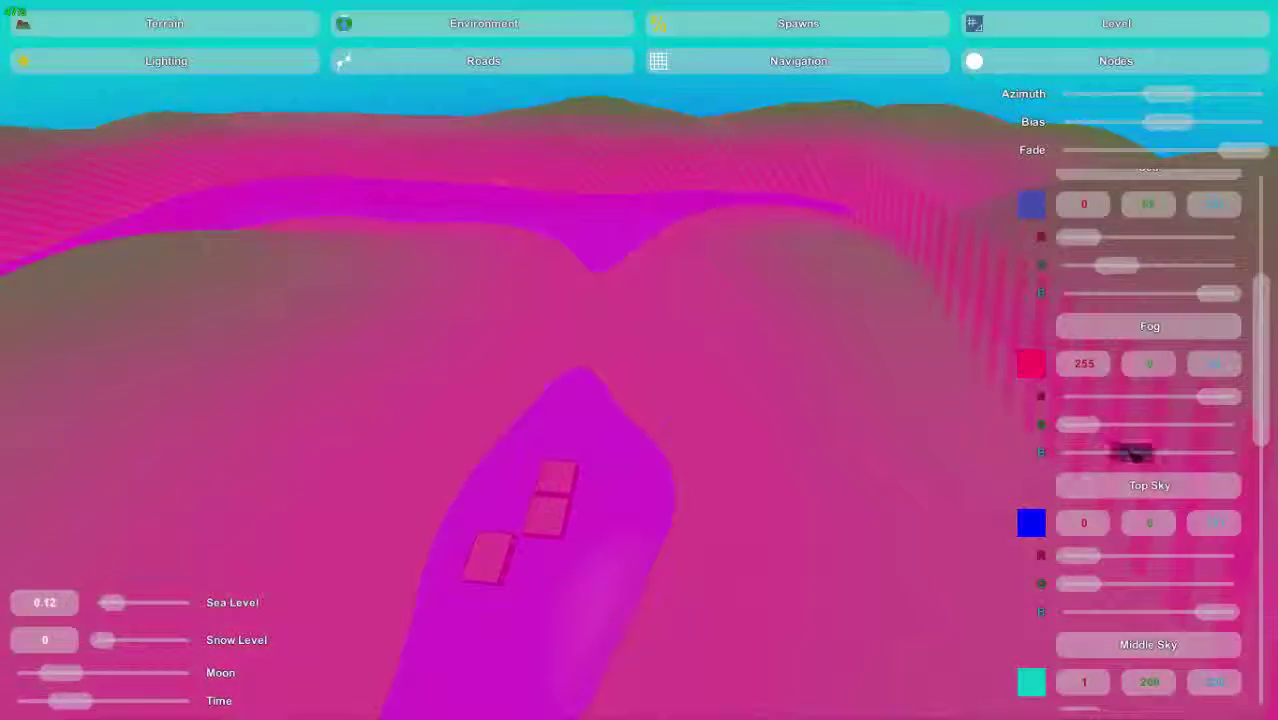
left_click_drag(1132, 453, 1236, 457)
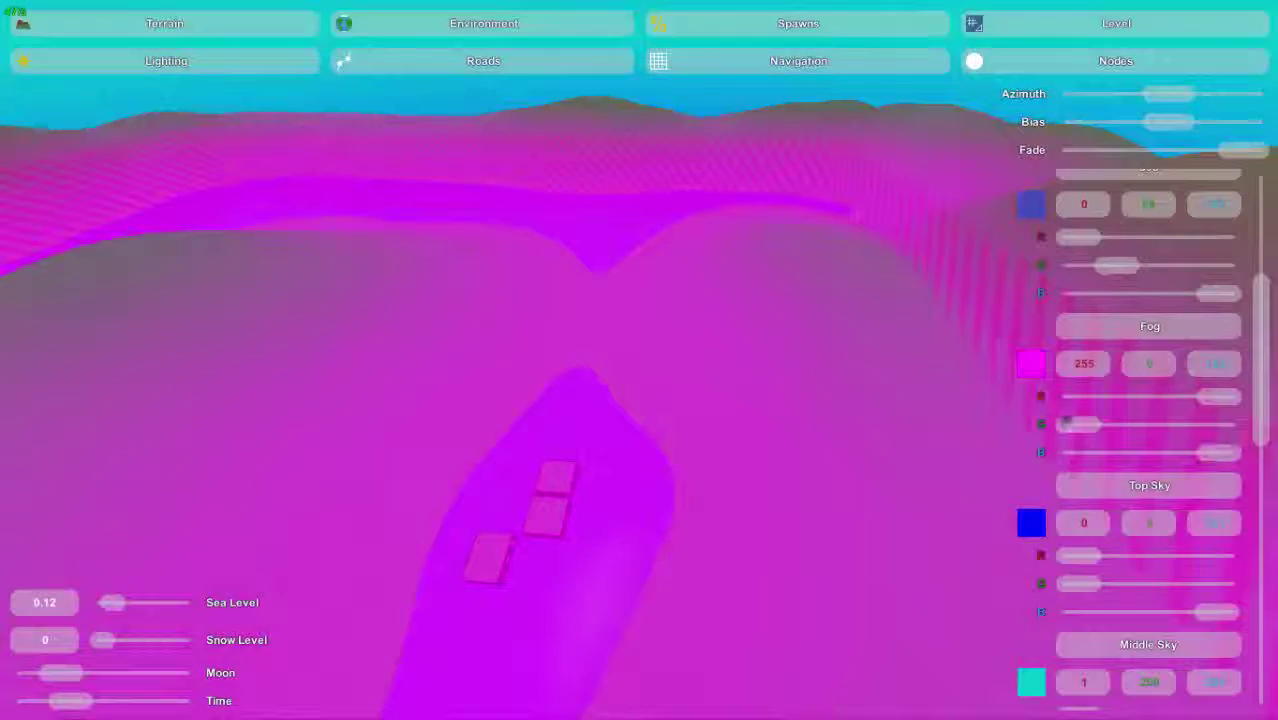
left_click_drag(1045, 425, 1066, 440)
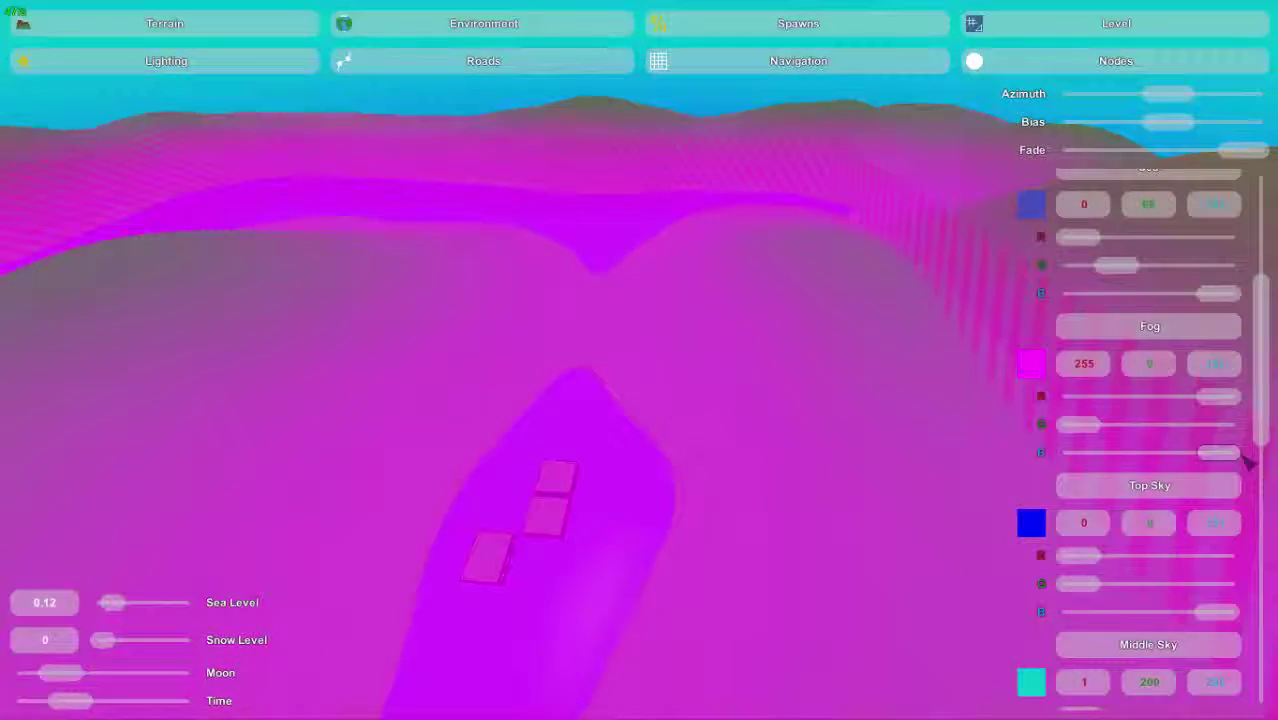
- Set the Midday fog colour to black and lower the fog amount to the minimum
left_click_drag(1240, 456, 1078, 453)
left_click_drag(1240, 400, 1072, 398)
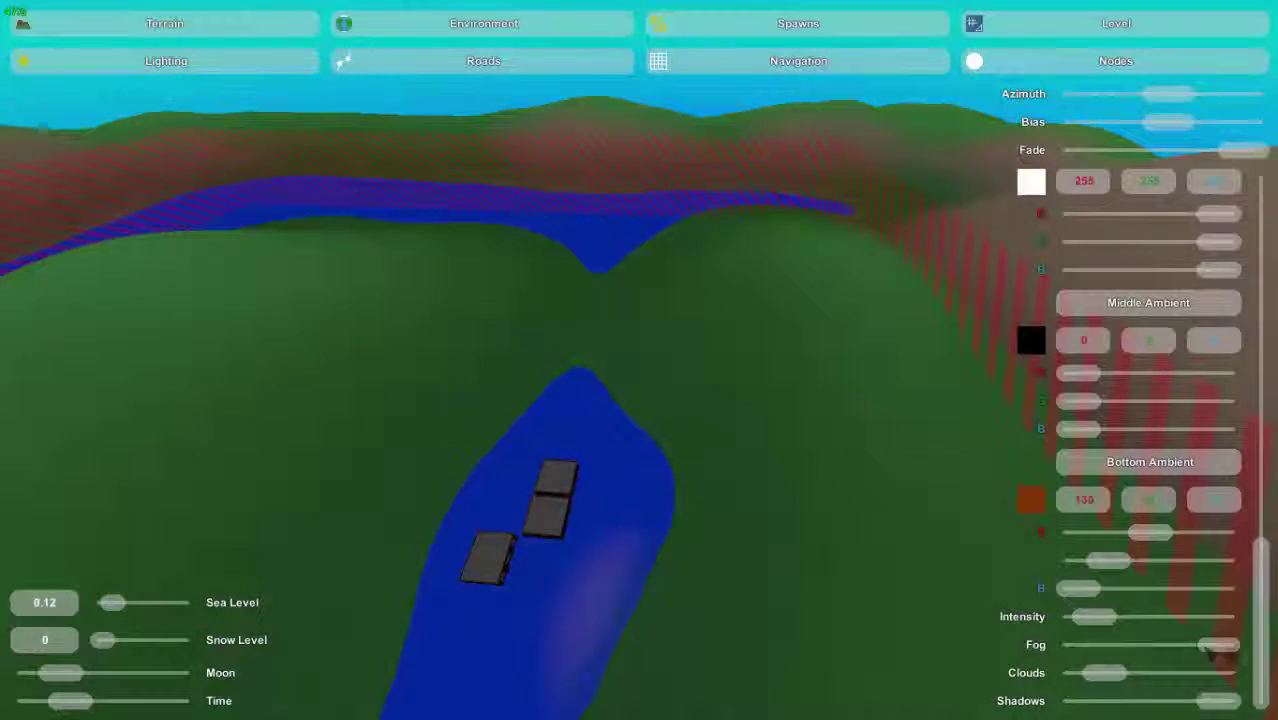
left_click_drag(1218, 645, 1078, 645)
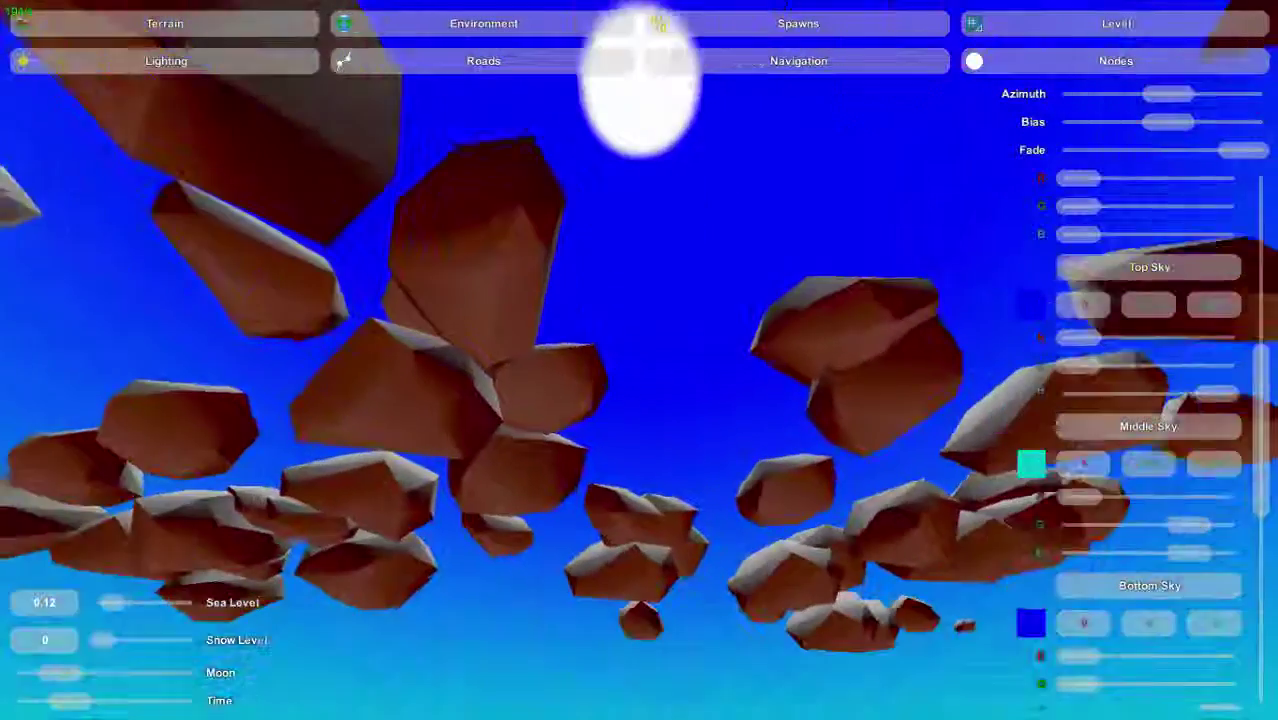
- Recolour the Midday Top Sky pink with red at 255 and some added green, and view it against the horizon
right_click_drag(640, 360, 640, 294)
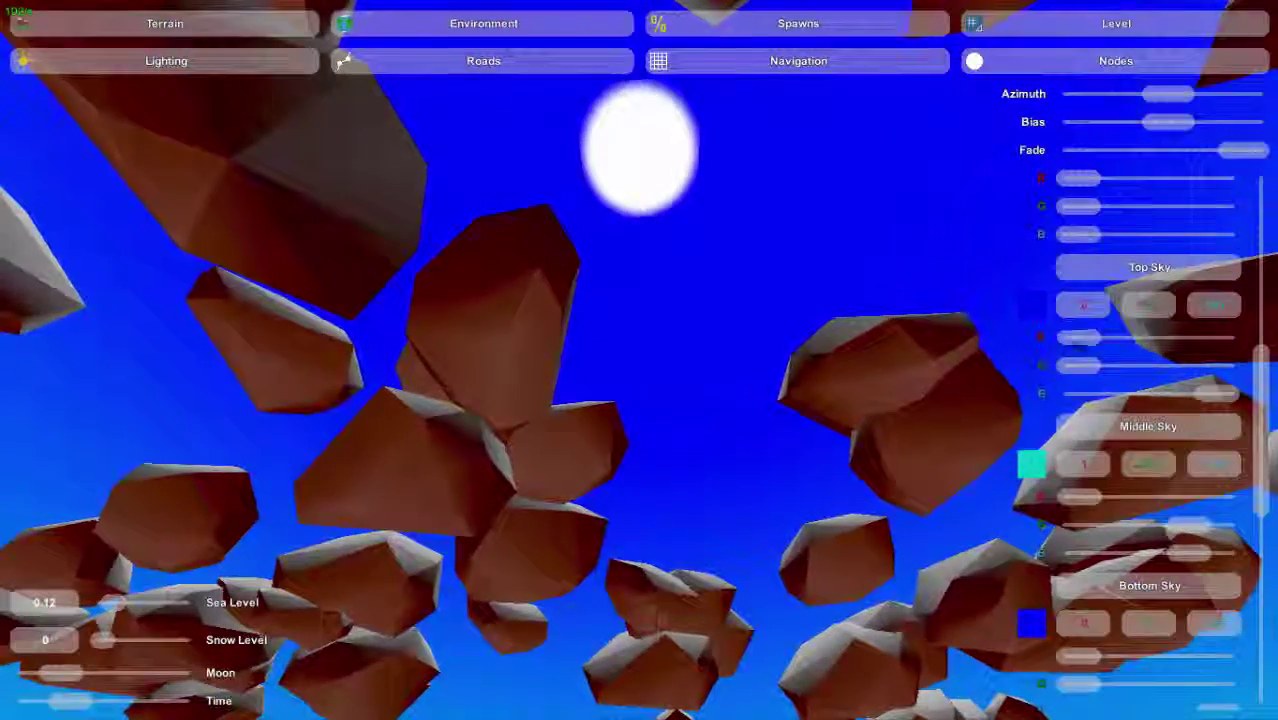
left_click_drag(1080, 338, 1222, 338)
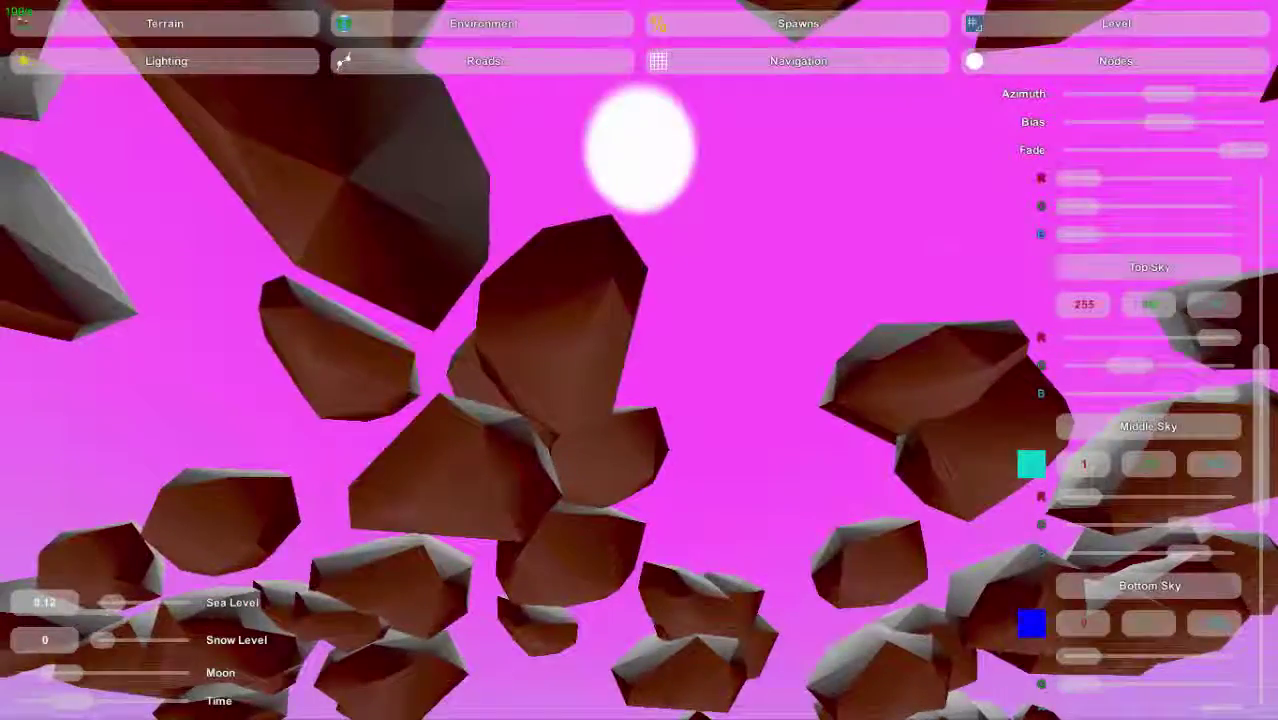
right_click_drag(639, 360, 645, 470)
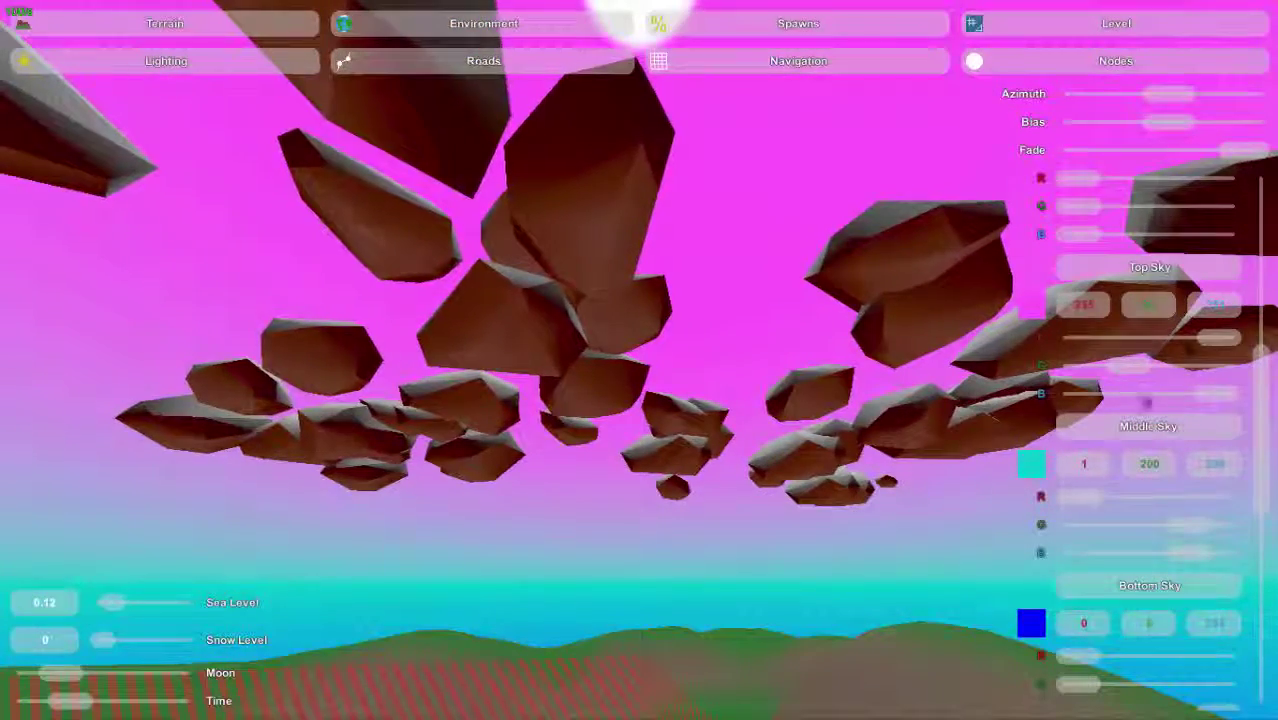
scroll(1232, 392, "down", 3)
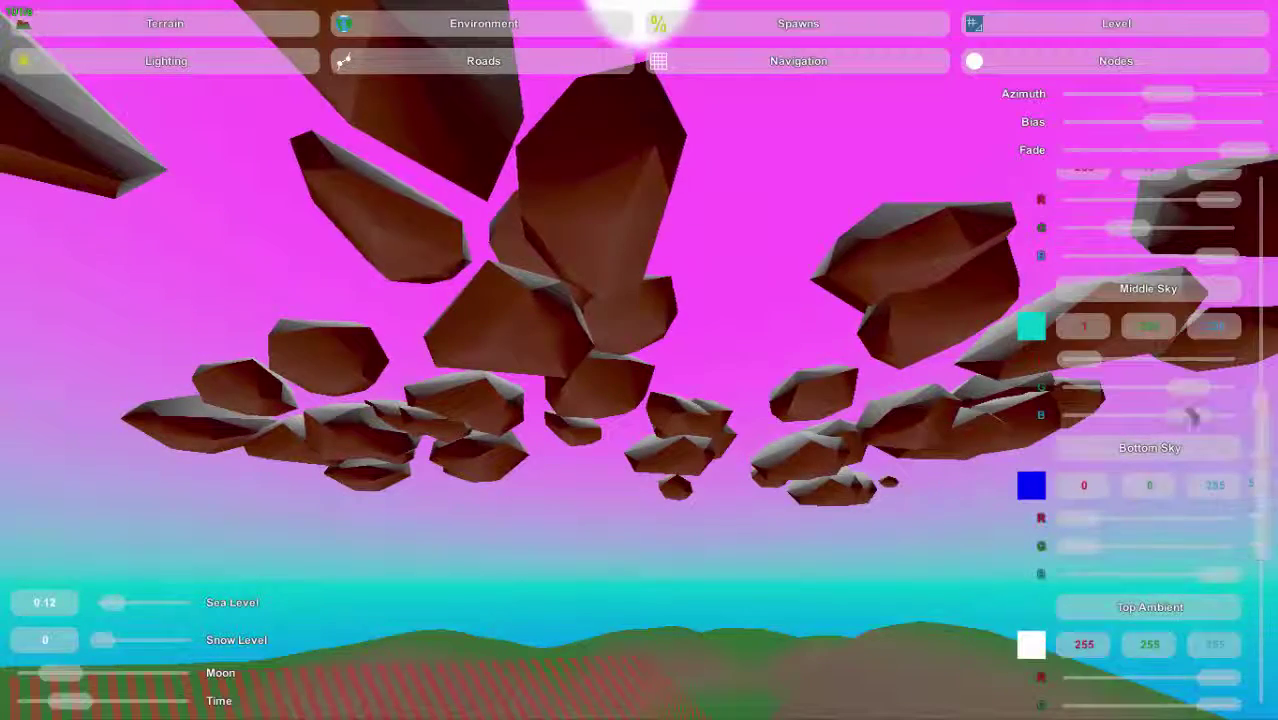
- Recolour the Midday Middle Sky deep blue by setting its red and green to 0
left_click_drag(1102, 368, 1156, 384)
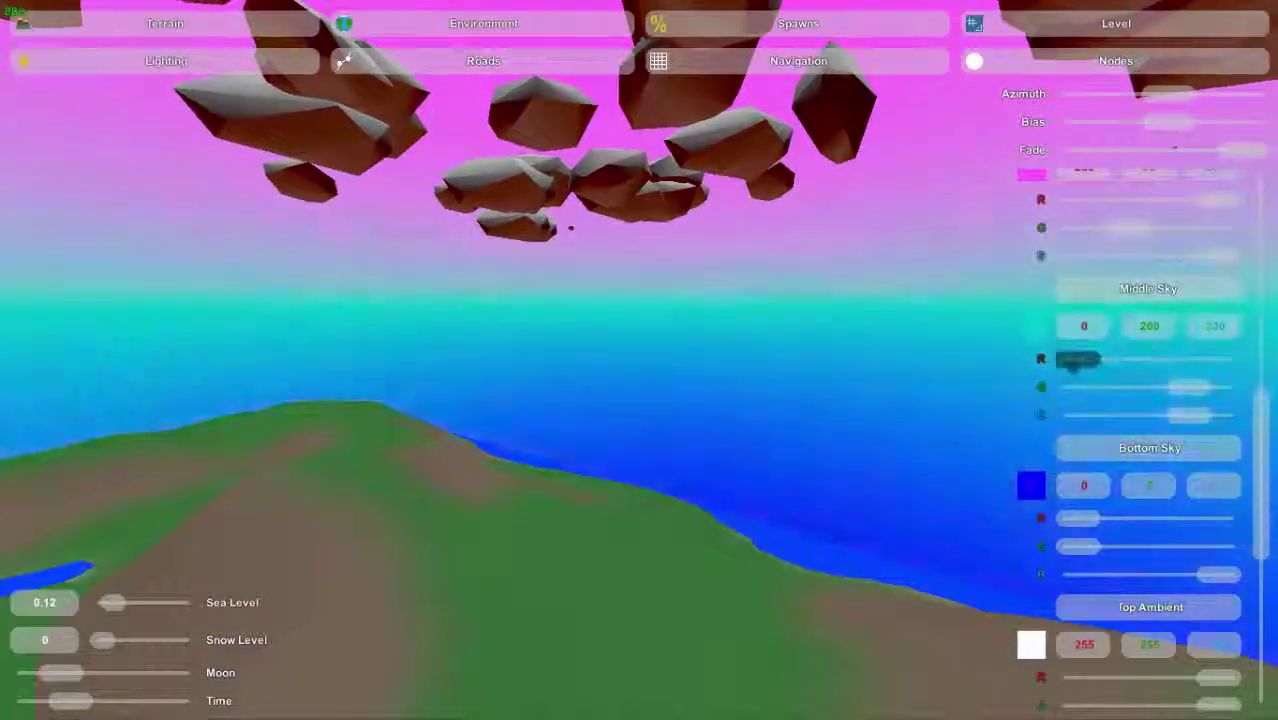
left_click_drag(1187, 389, 1065, 387)
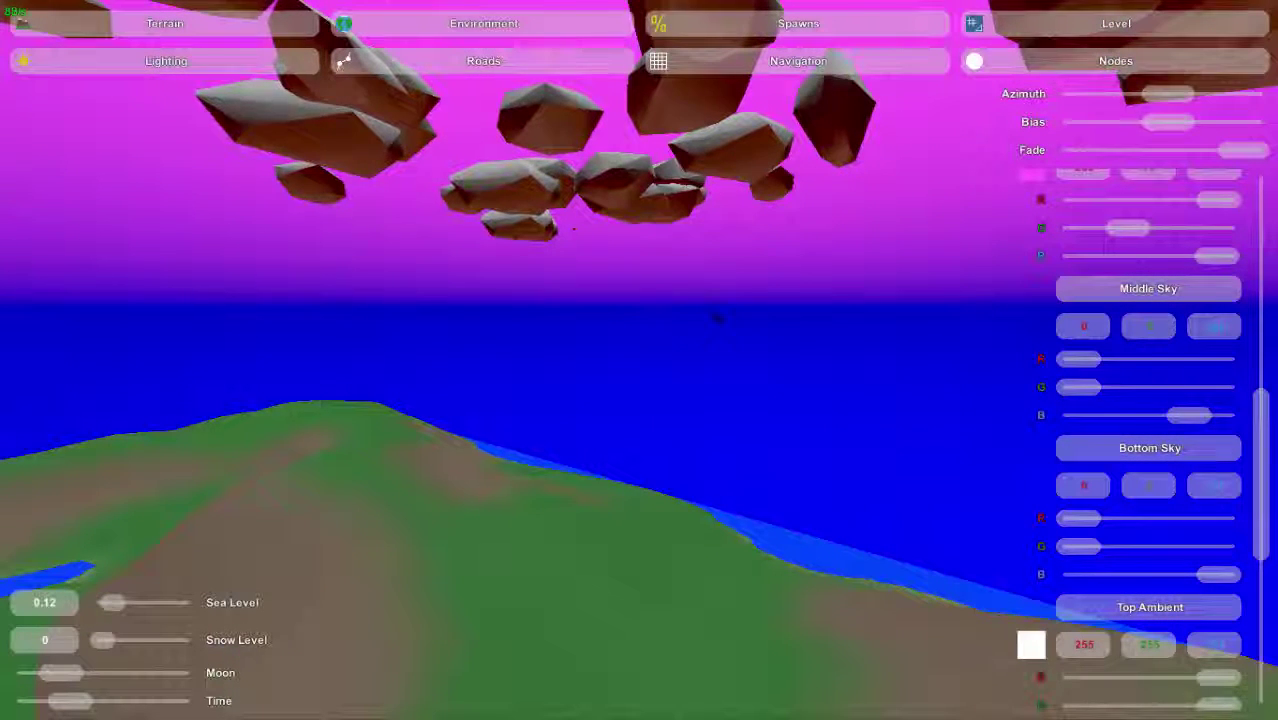
- Recolour the Midday Bottom Sky bright green with red 0, green 255 and blue 0, and view it beyond the hills
mouse_move(1261, 468)
left_mouse_down()
mouse_move(1262, 397)
mouse_move(1262, 486)
left_mouse_up()
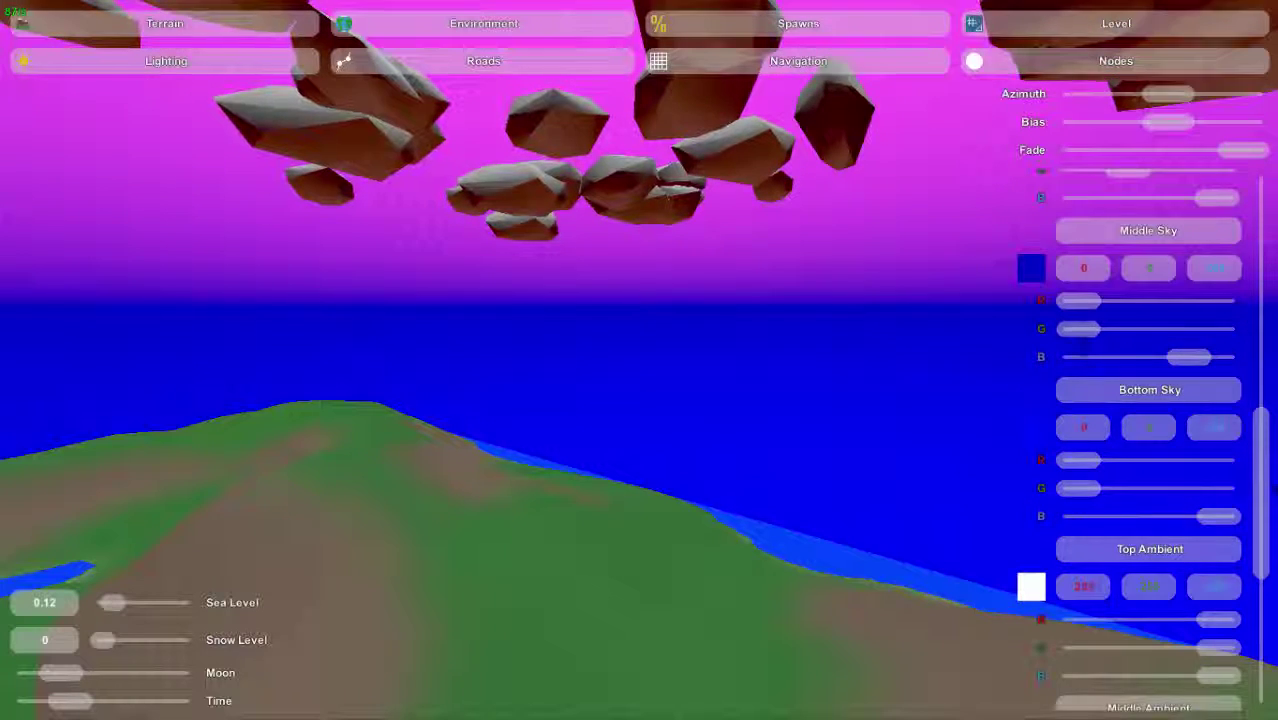
left_click_drag(1088, 468, 1119, 516)
right_click_drag(1028, 527, 921, 340)
key("w")
key("w")
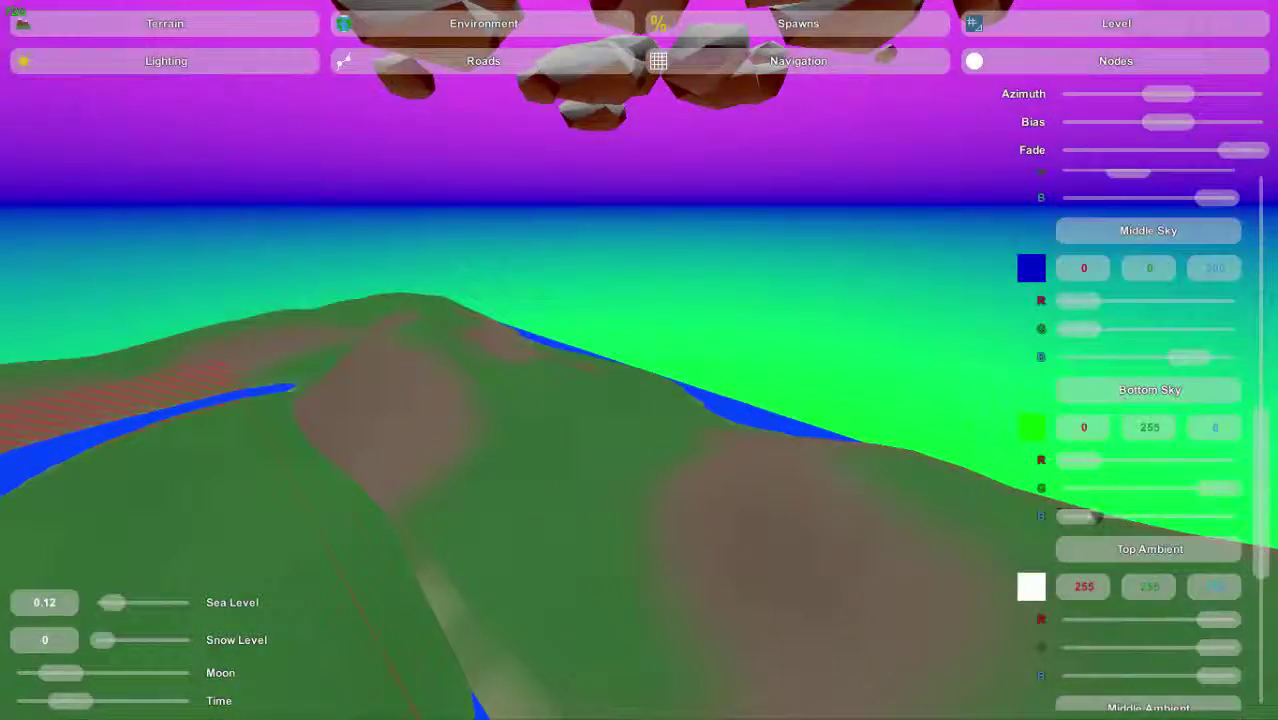
left_click_drag(1080, 515, 1150, 516)
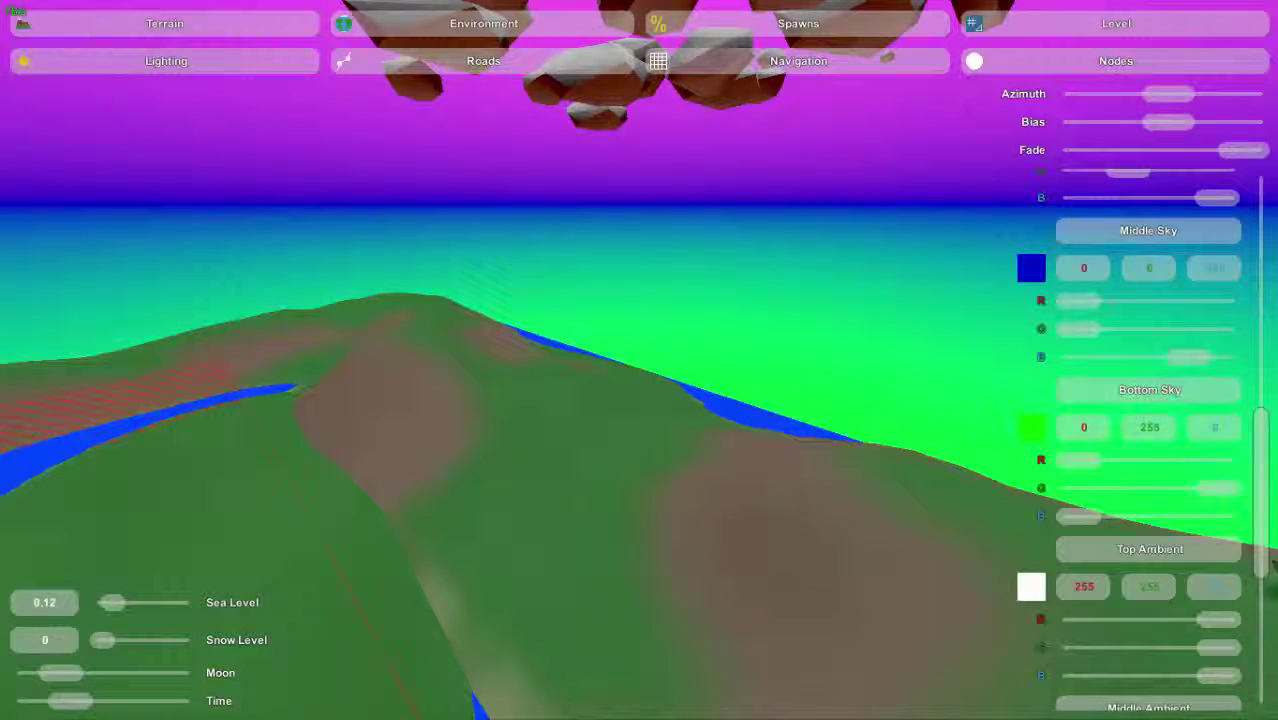
- Try the Midday Top Ambient with red and green lowered to the minimum, and view the building roofs from several angles
left_click_drag(1266, 563, 1272, 668)
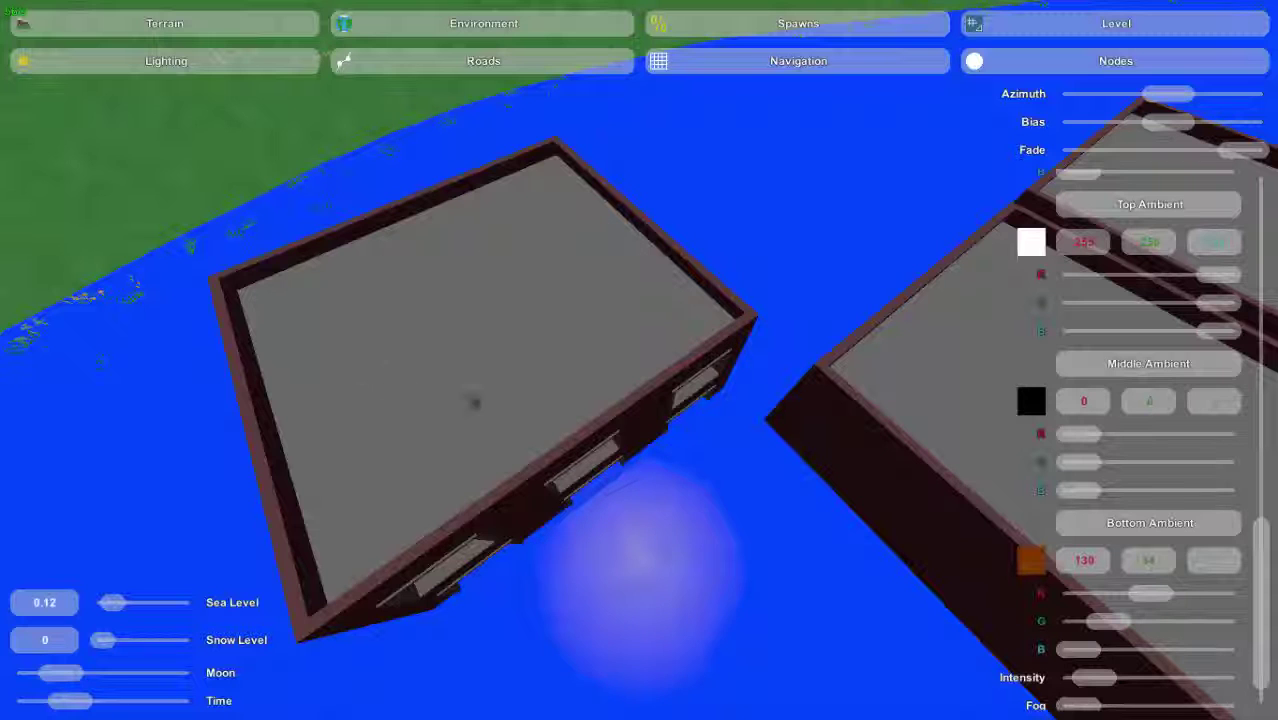
left_click_drag(1218, 275, 1076, 275)
left_click_drag(1212, 303, 1072, 303)
key("w")
right_click_drag(639, 360, 980, 378)
key("w")
key("w")
key("s")
key("w")
key("w")
key("a")
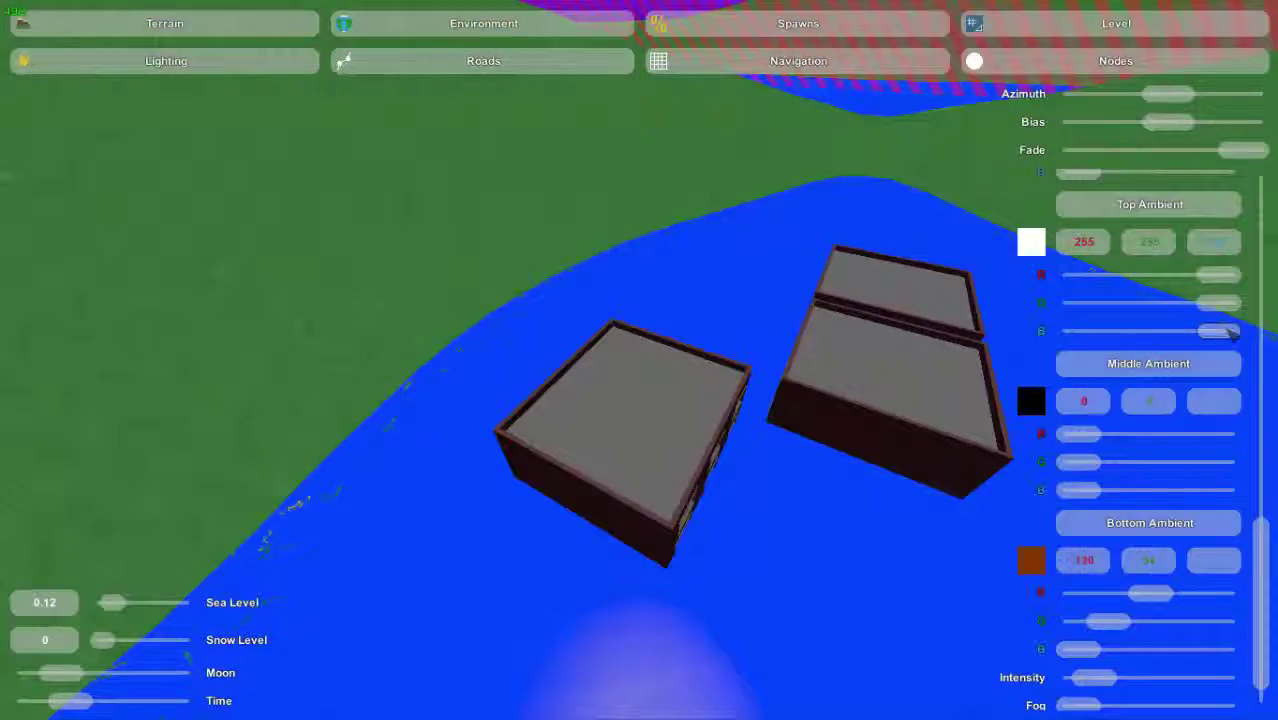
- Test the Top Ambient with blue and green at the minimum, and restore it to white with every channel at the maximum
left_click_drag(1232, 333, 1080, 331)
left_click_drag(1217, 302, 1062, 307)
mouse_move(1212, 275)
left_mouse_down()
mouse_move(1078, 275)
mouse_move(1222, 276)
left_mouse_up()
left_click_drag(1086, 303, 1250, 314)
left_click_drag(1080, 331, 1217, 331)
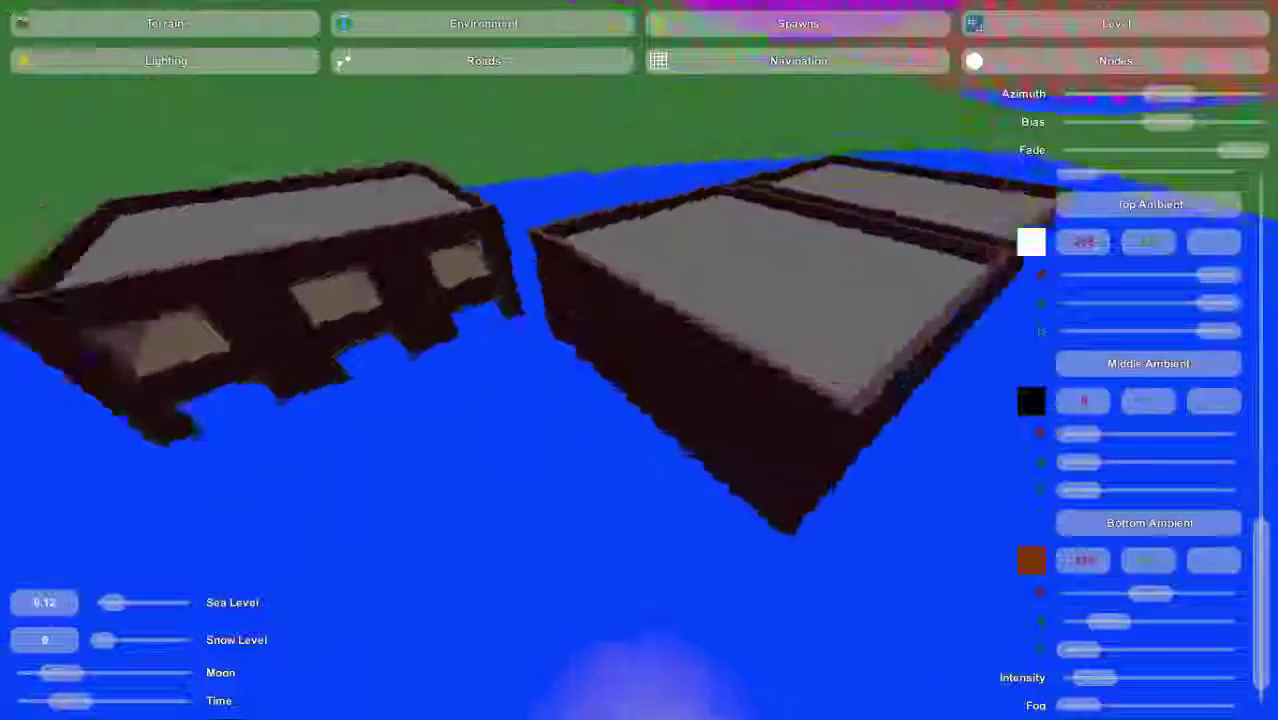
- Recolour the Midday Middle Ambient white with red, green and blue at the maximum, and view the building walls and clouds
key("a")
mouse_move(853, 406)
right_mouse_down()
mouse_move(660, 370)
mouse_move(853, 406)
right_mouse_up()
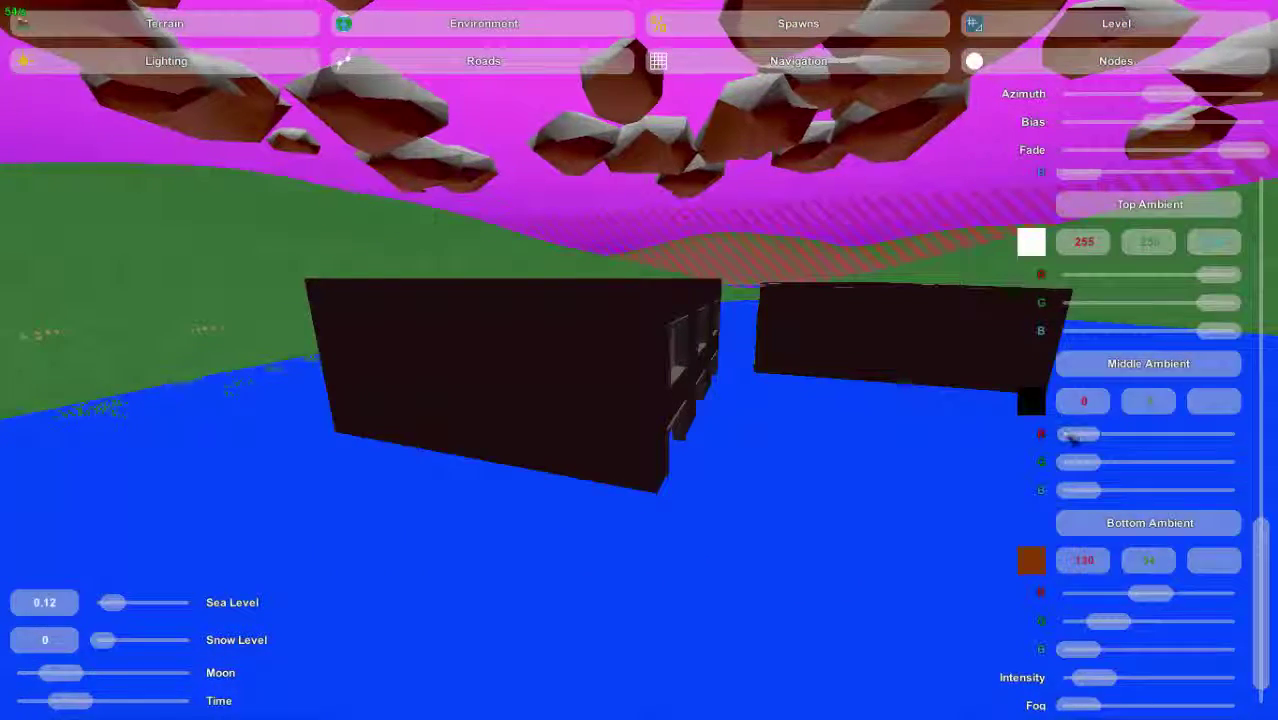
left_click_drag(1077, 434, 1218, 434)
left_click_drag(1100, 461, 1218, 461)
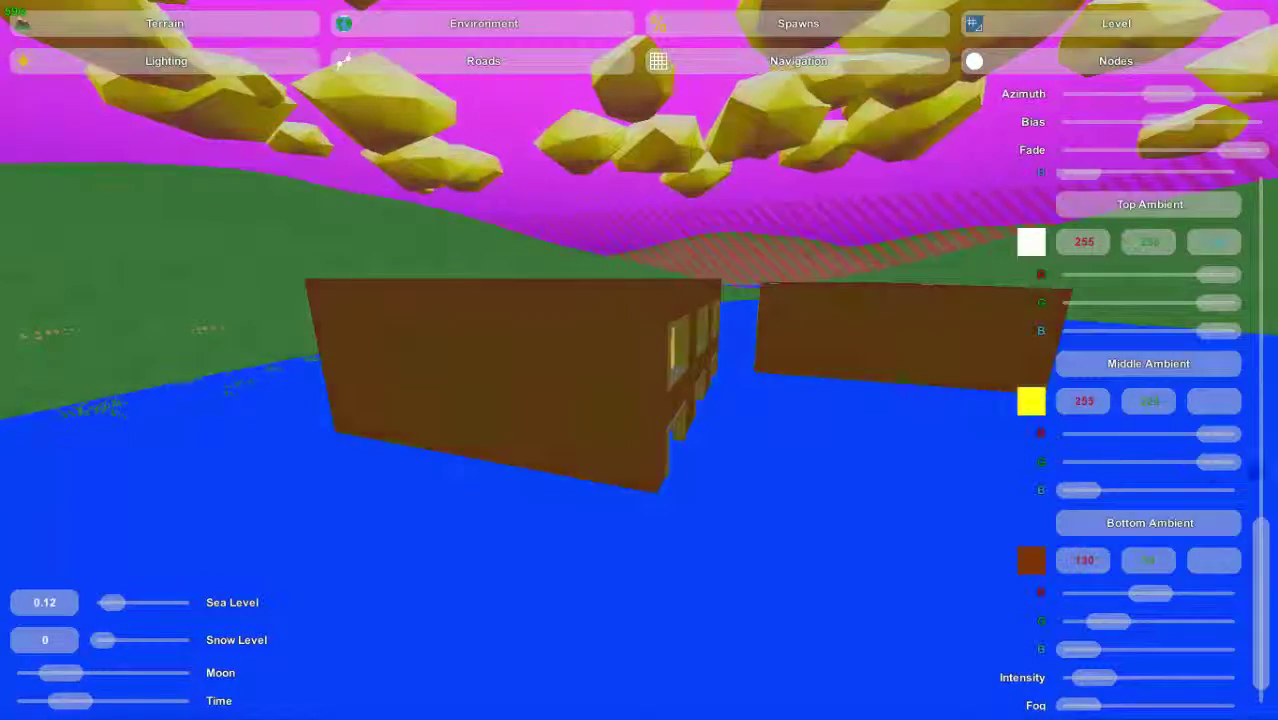
left_click_drag(1083, 490, 1222, 490)
right_click_drag(793, 476, 880, 320)
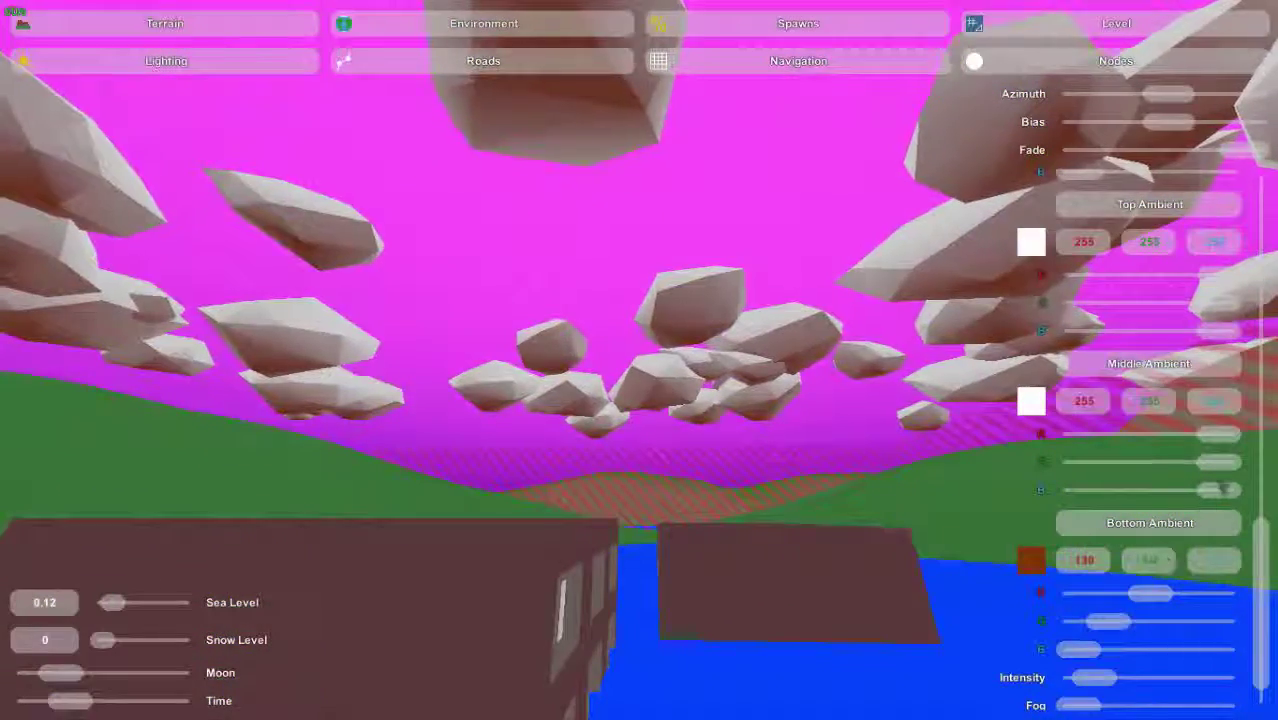
- Try the Middle Ambient green at the minimum and return it to 255, with blue slightly below the maximum
left_click_drag(1218, 461, 1078, 461)
mouse_move(1218, 490)
left_mouse_down()
mouse_move(1098, 488)
mouse_move(1212, 490)
left_mouse_up()
left_click_drag(1095, 463, 1220, 461)
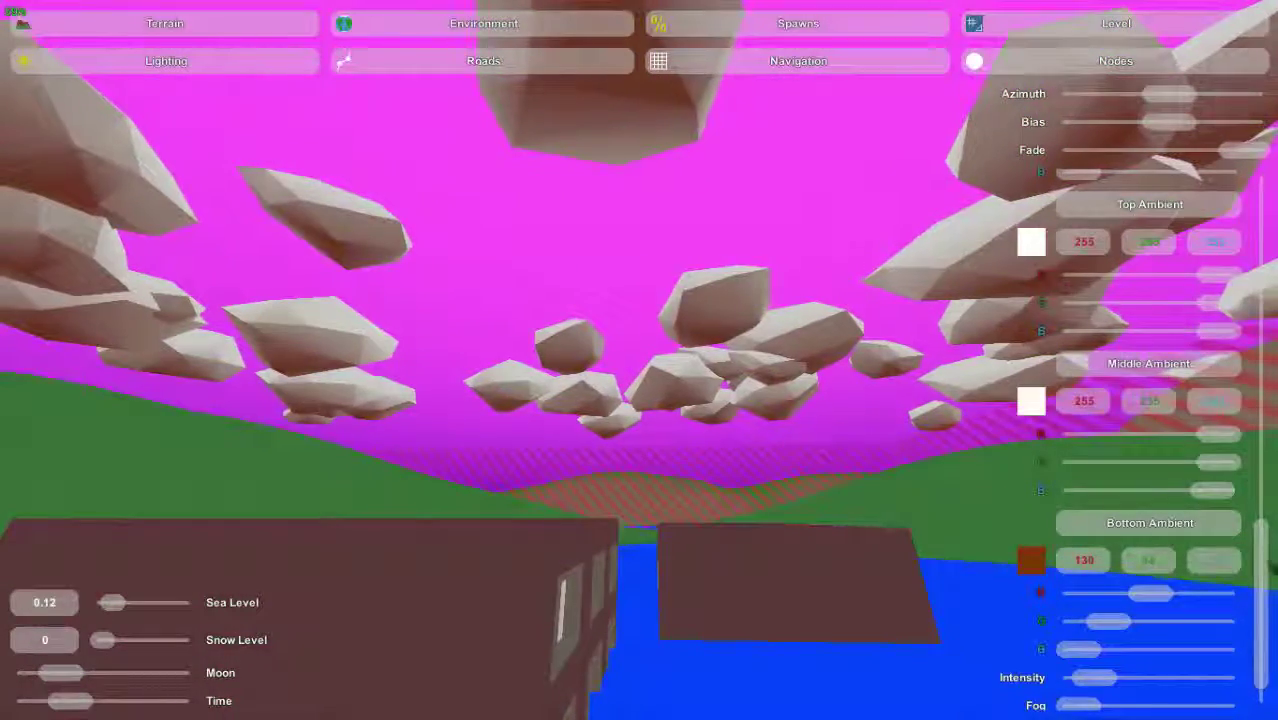
- Recolour the Midday Bottom Ambient red with red 255, green near the minimum and blue 0, and view the undersides of the clouds
left_click_drag(1262, 580, 1262, 610)
right_click_drag(640, 360, 450, 55)
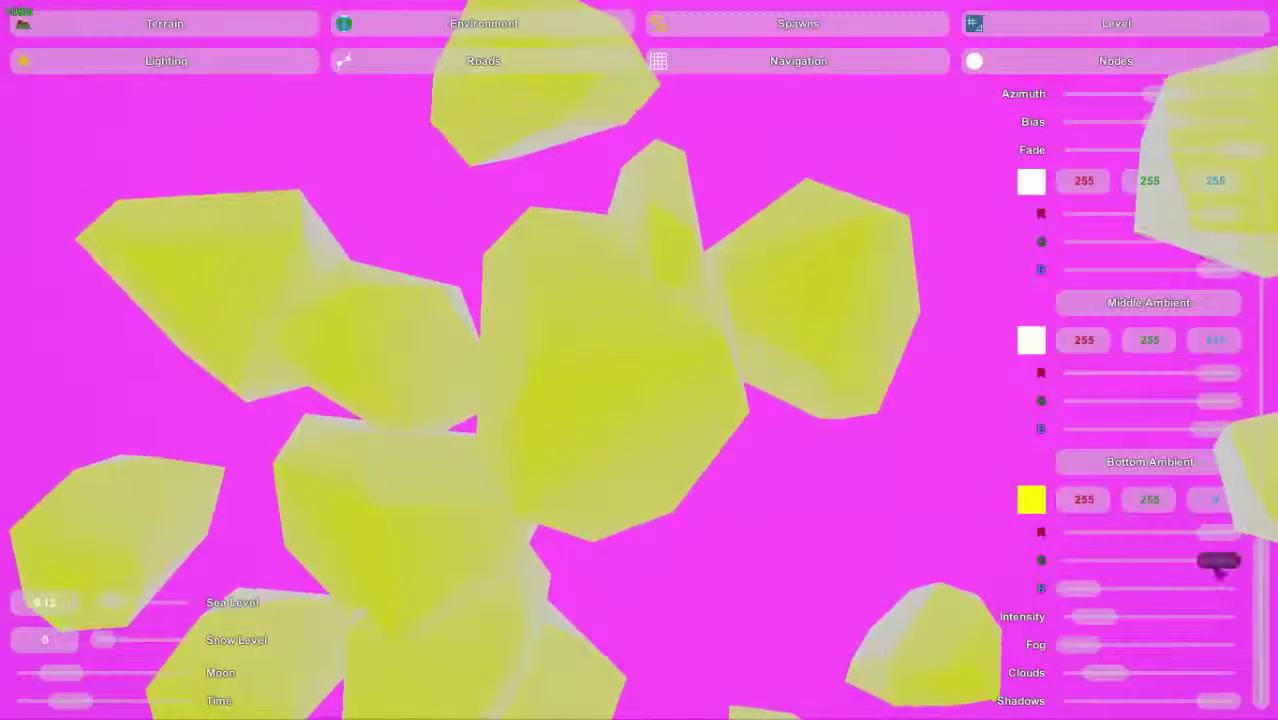
left_click_drag(1218, 561, 1083, 561)
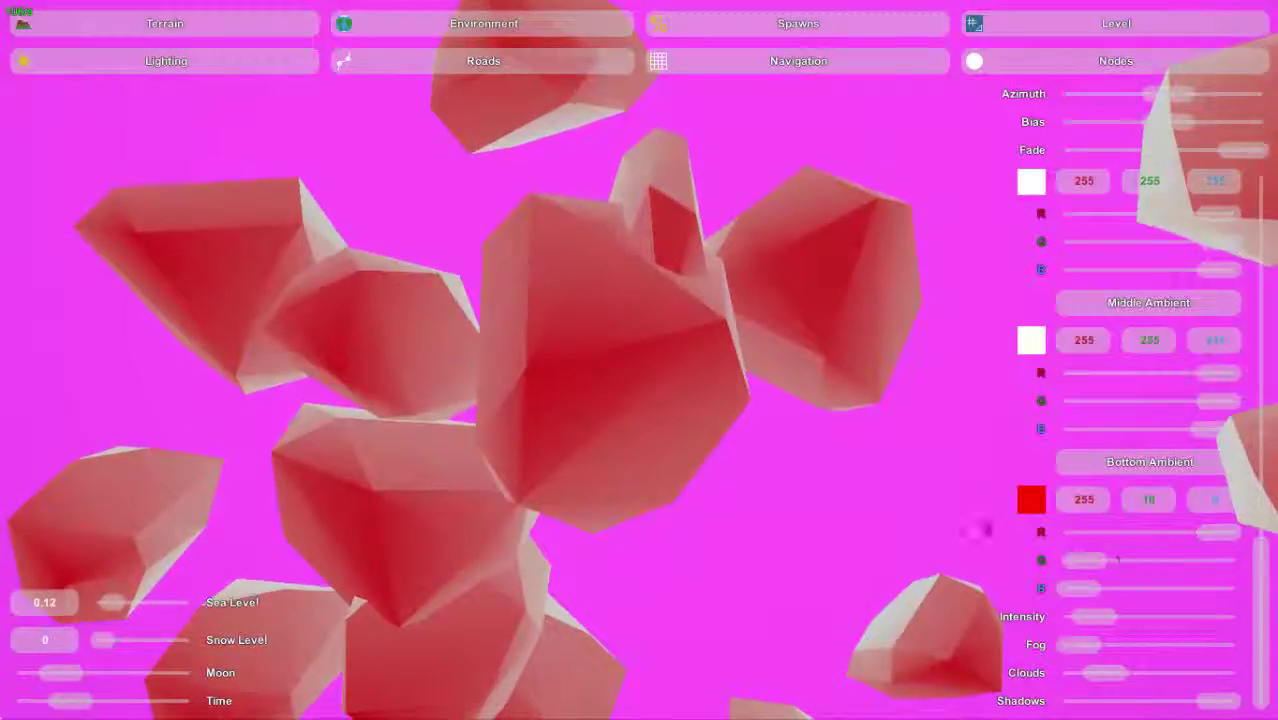
right_click_drag(910, 497, 960, 625)
key("s")
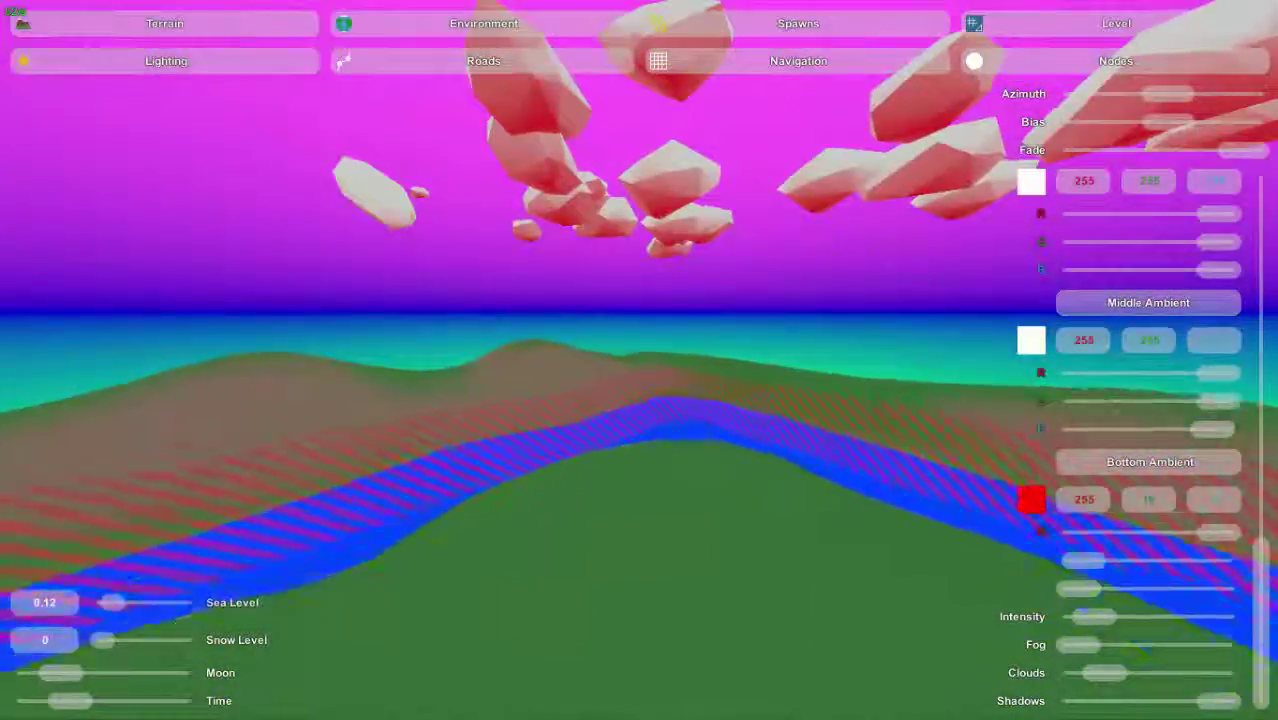